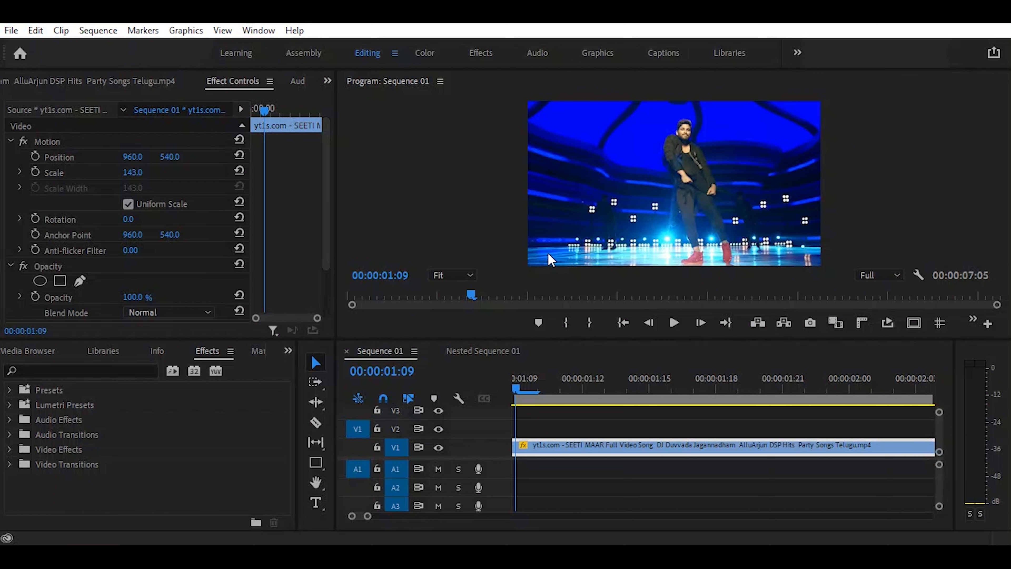
Preview the dance clip in the sequence from about 00:00:00:14 to 00:00:01:08.
{"action": "left_click_drag", "start_coordinate": [516, 388], "coordinate": [927, 430]}
{"action": "key", "text": "minus"}
{"action": "key", "text": "minus"}
{"action": "key", "text": "minus"}
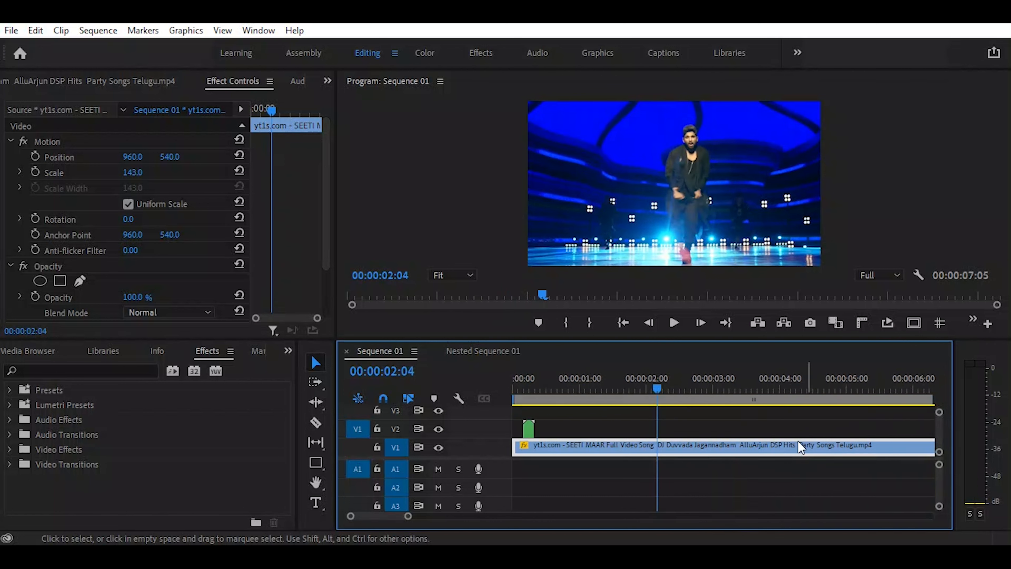
{"action": "left_click_drag", "start_coordinate": [661, 386], "coordinate": [552, 422]}
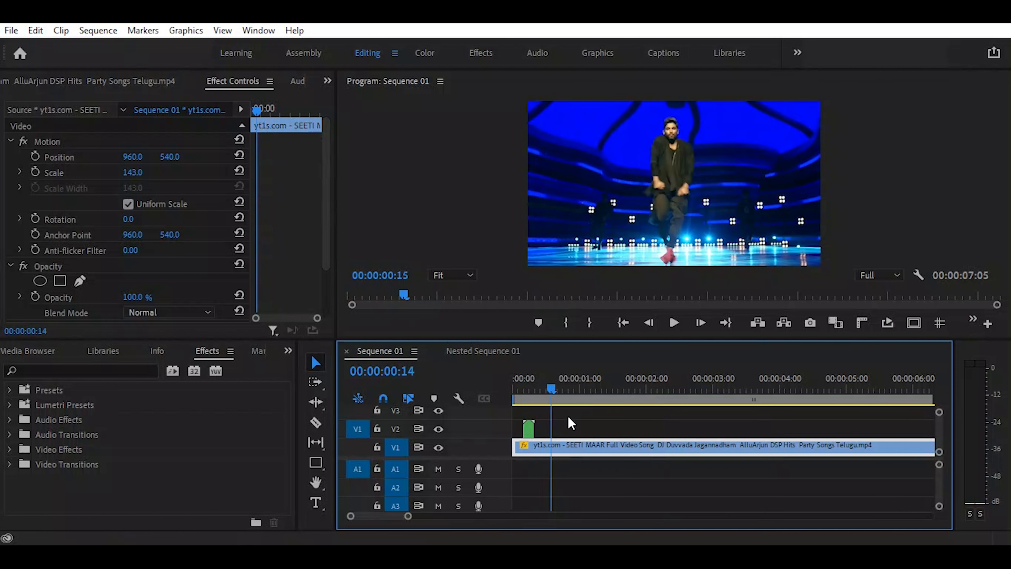
{"action": "key", "text": "space"}
{"action": "mouse_move", "coordinate": [616, 415]}
{"action": "left_mouse_down"}
{"action": "mouse_move", "coordinate": [590, 408]}
{"action": "mouse_move", "coordinate": [604, 412]}
{"action": "left_mouse_up"}
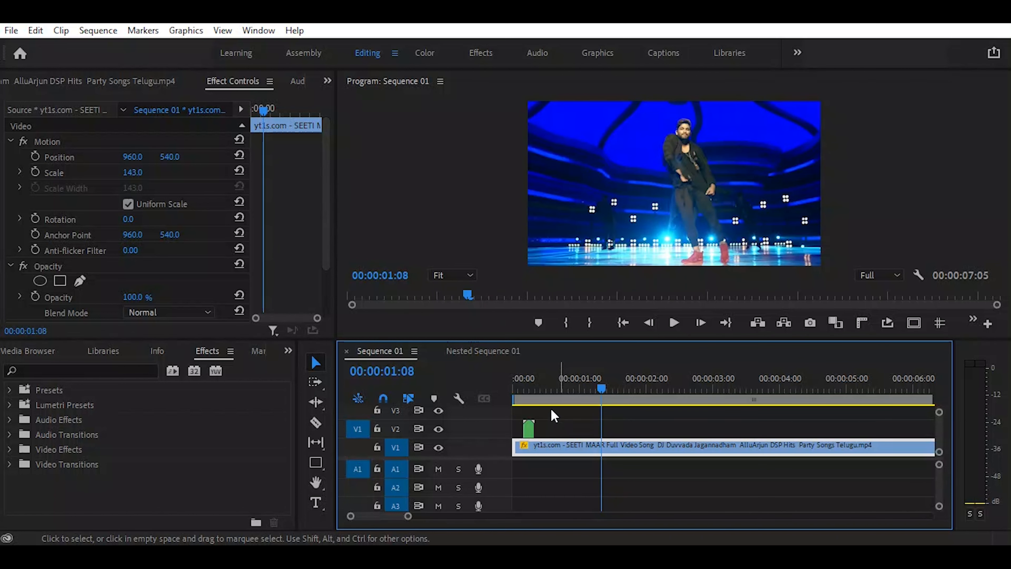
Delete the short green nested sequence clip from track V2 and return the playhead to 00:00:00:00.
{"action": "left_click", "coordinate": [528, 428]}
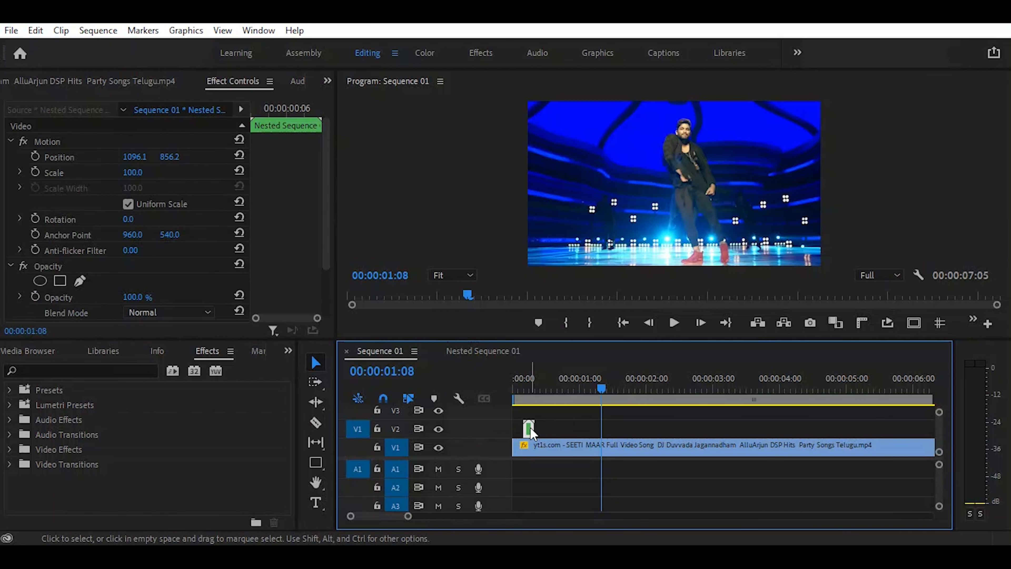
{"action": "key", "text": "Delete"}
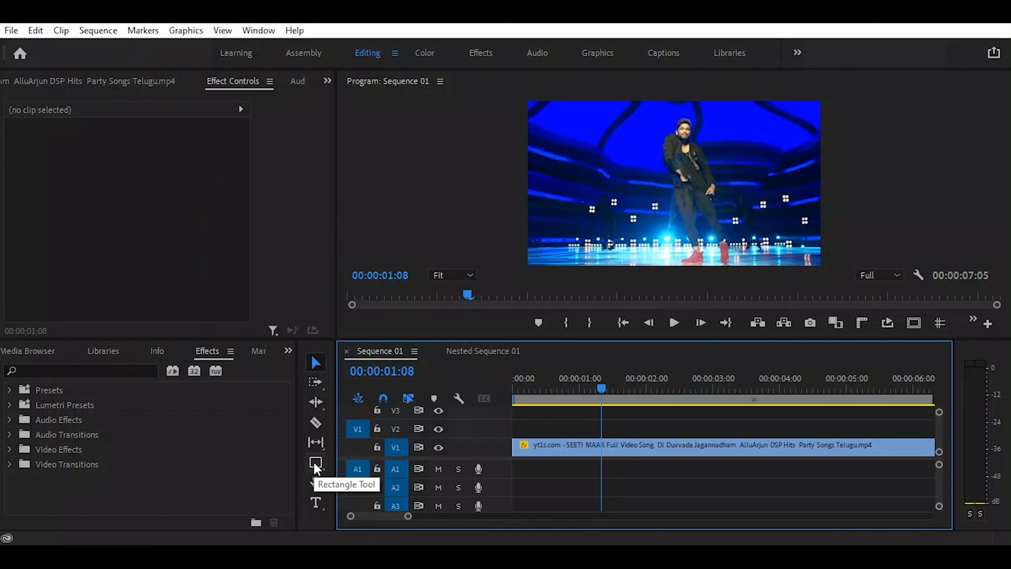
{"action": "left_click_drag", "start_coordinate": [602, 388], "coordinate": [435, 391]}
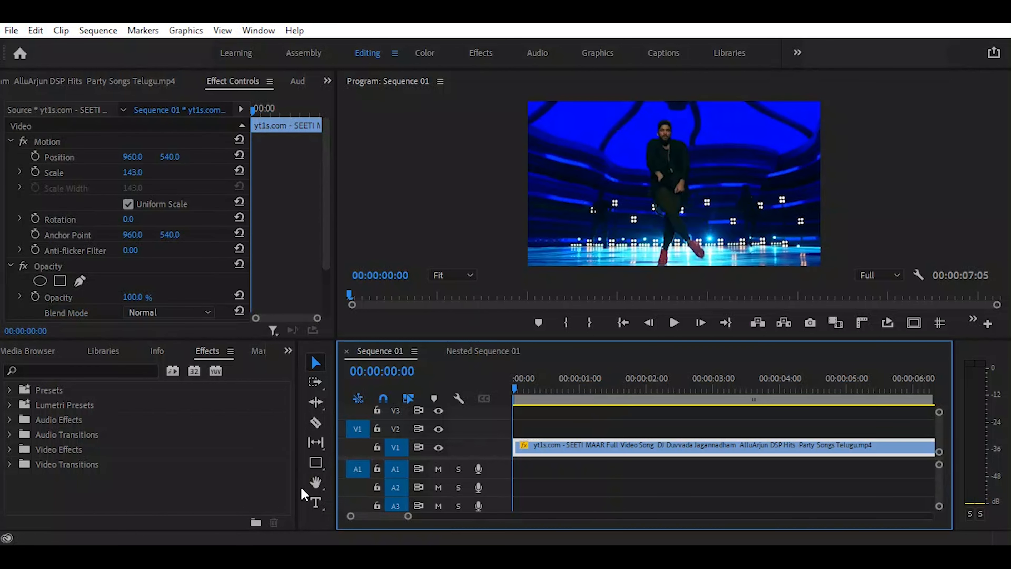
Draw a thin horizontal white bar beside the dancer's legs with the Rectangle Tool, starting at 00:00:00:00.
{"action": "left_click", "coordinate": [316, 464]}
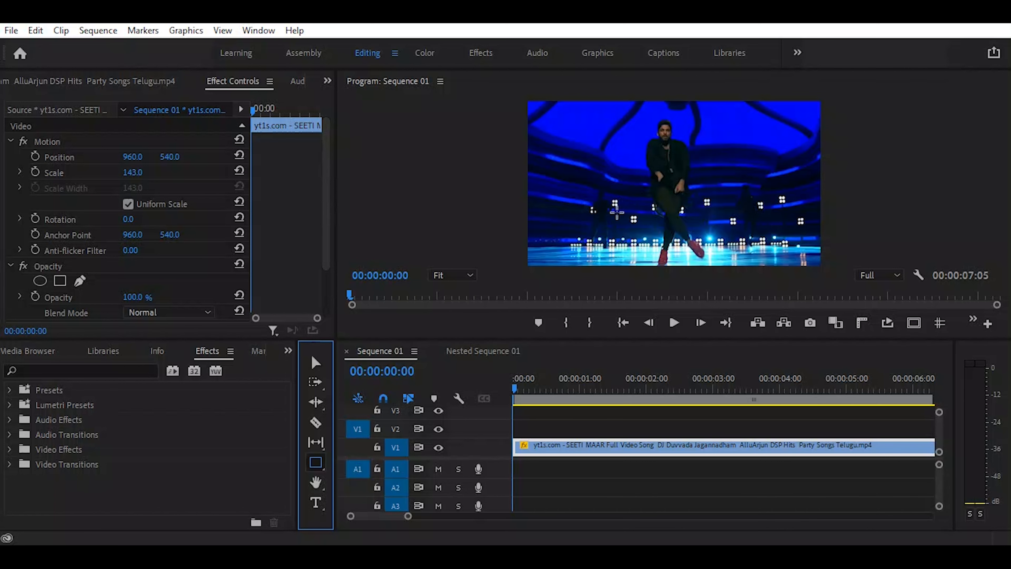
{"action": "left_click_drag", "start_coordinate": [615, 213], "coordinate": [648, 219]}
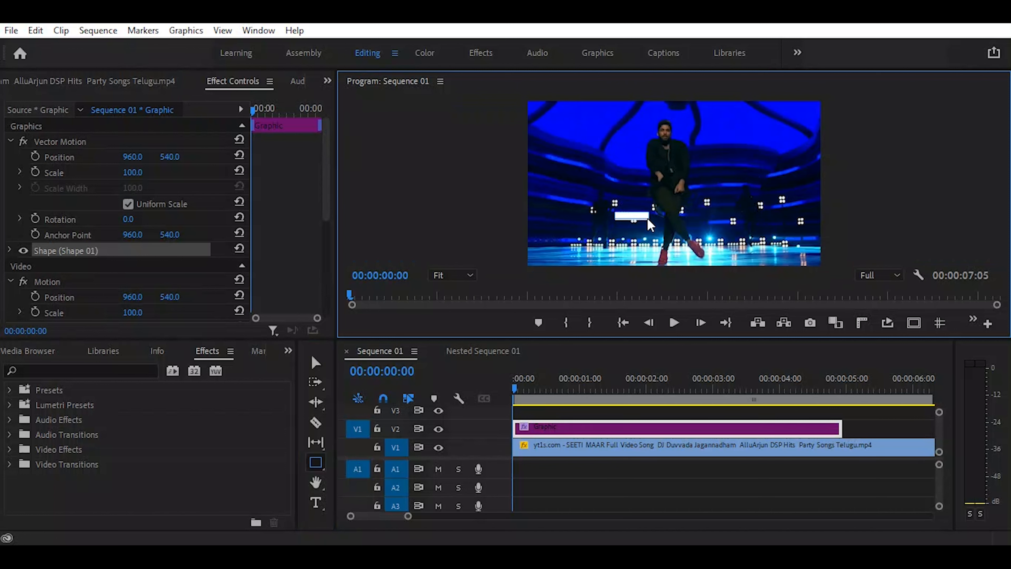
{"action": "left_click_drag", "start_coordinate": [648, 219], "coordinate": [651, 216]}
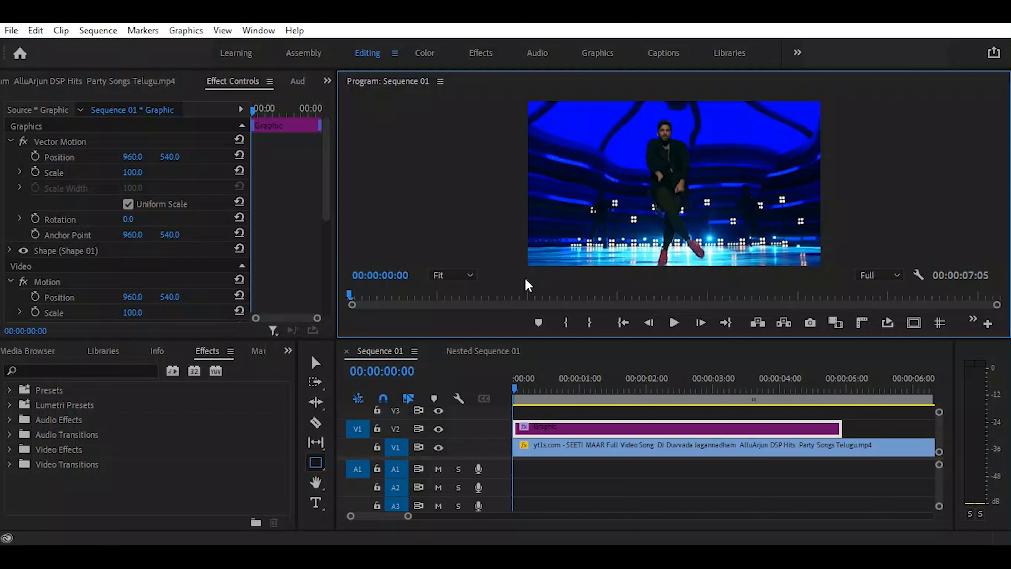
At 00:00:00:02, move the white bar slightly lower beside the dancer's legs with the Selection Tool.
{"action": "left_click", "coordinate": [470, 276]}
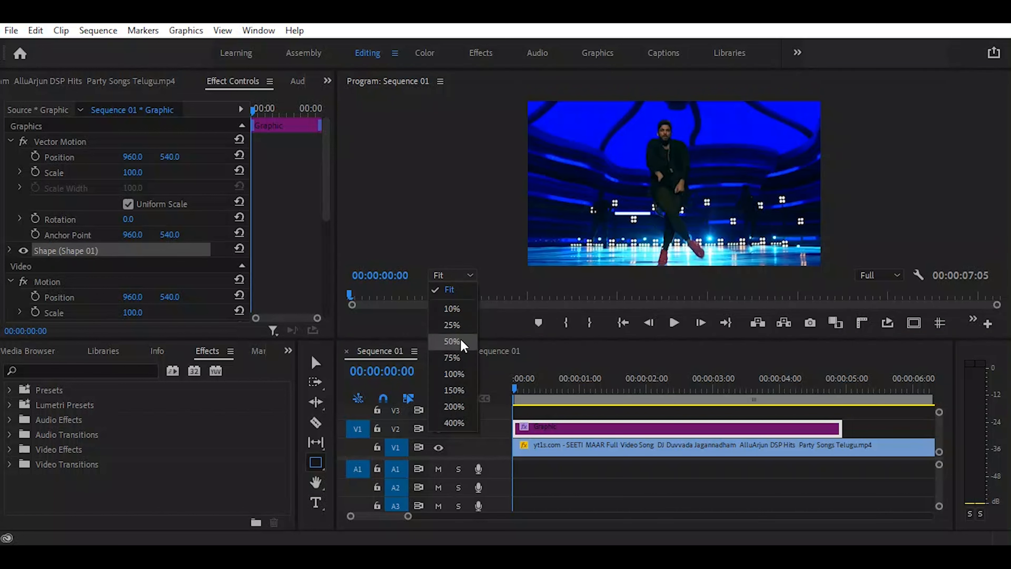
{"action": "left_click", "coordinate": [452, 341]}
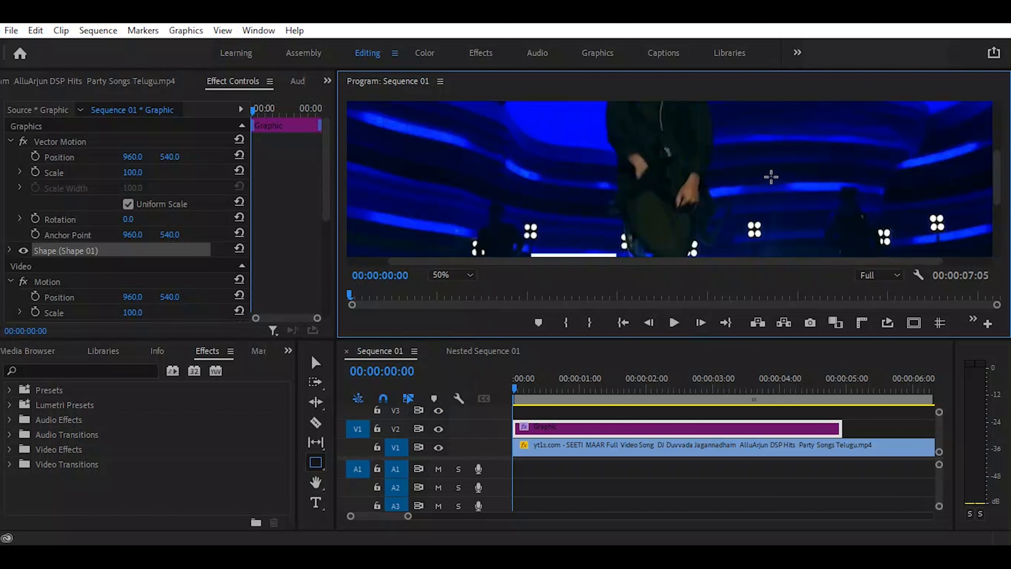
{"action": "key", "text": "Right"}
{"action": "key", "text": "Right"}
{"action": "left_click_drag", "start_coordinate": [1000, 169], "coordinate": [1010, 224]}
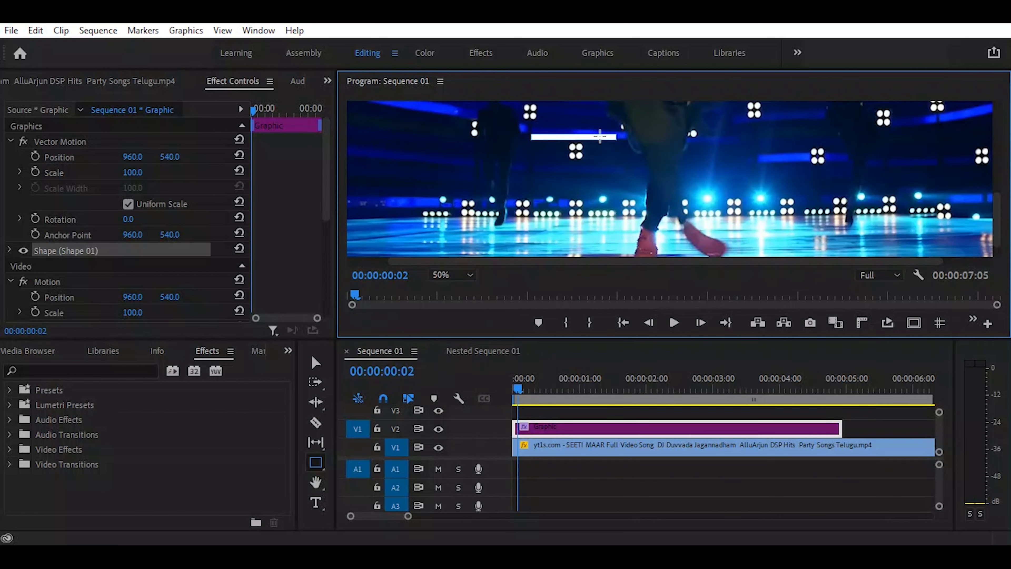
{"action": "left_click", "coordinate": [315, 363]}
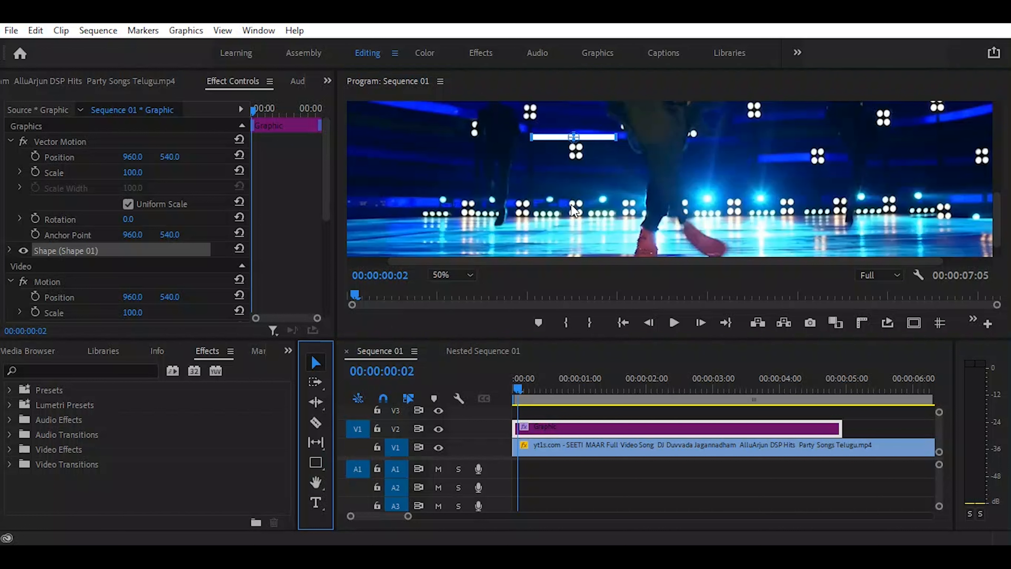
{"action": "left_click_drag", "start_coordinate": [590, 138], "coordinate": [586, 146]}
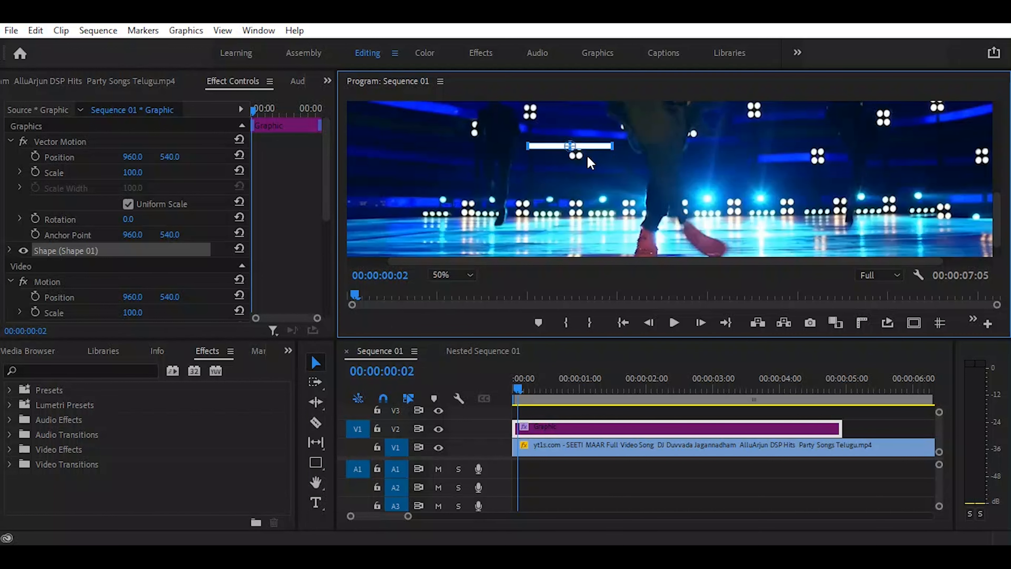
Paste two copies of the white bar and stack them evenly below the original.
{"action": "key", "text": "ctrl+v"}
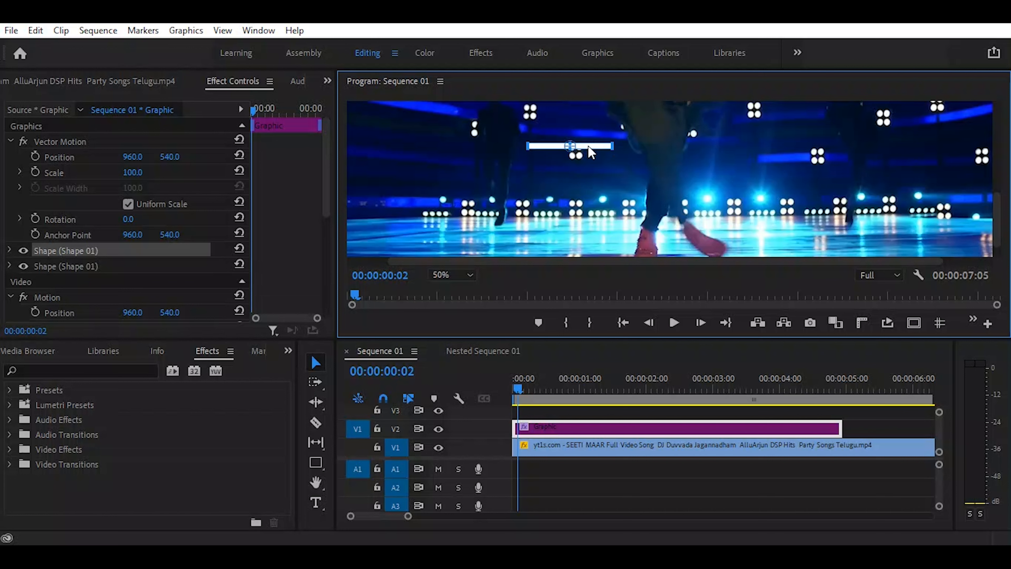
{"action": "left_click_drag", "start_coordinate": [589, 150], "coordinate": [589, 163]}
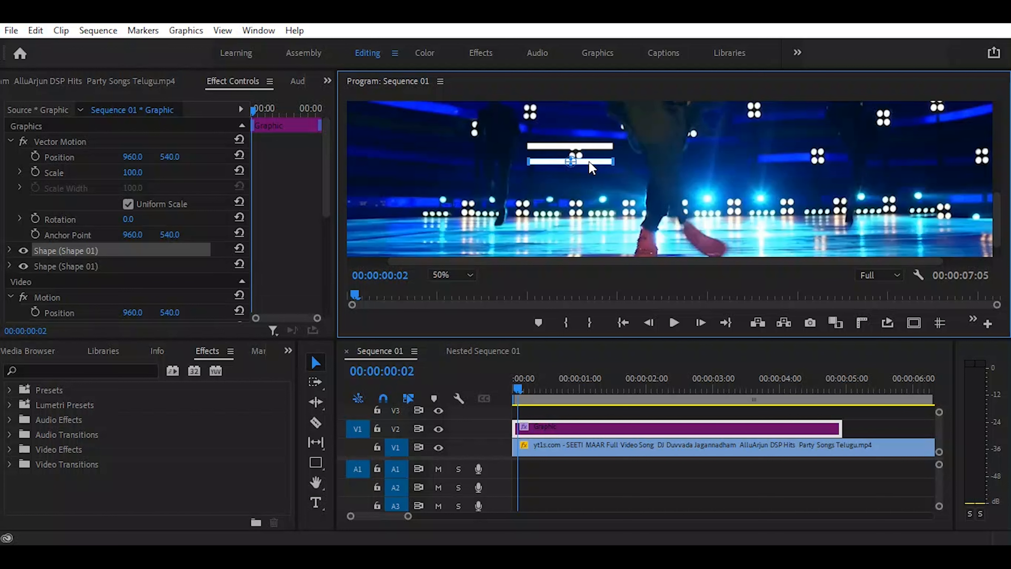
{"action": "left_click_drag", "start_coordinate": [588, 161], "coordinate": [589, 158]}
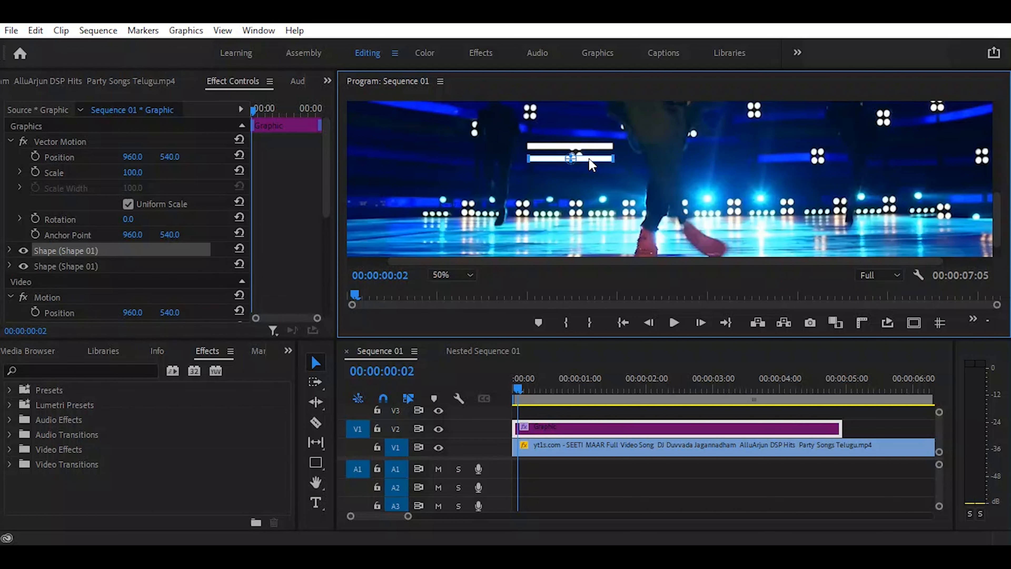
{"action": "key", "text": "ctrl+v"}
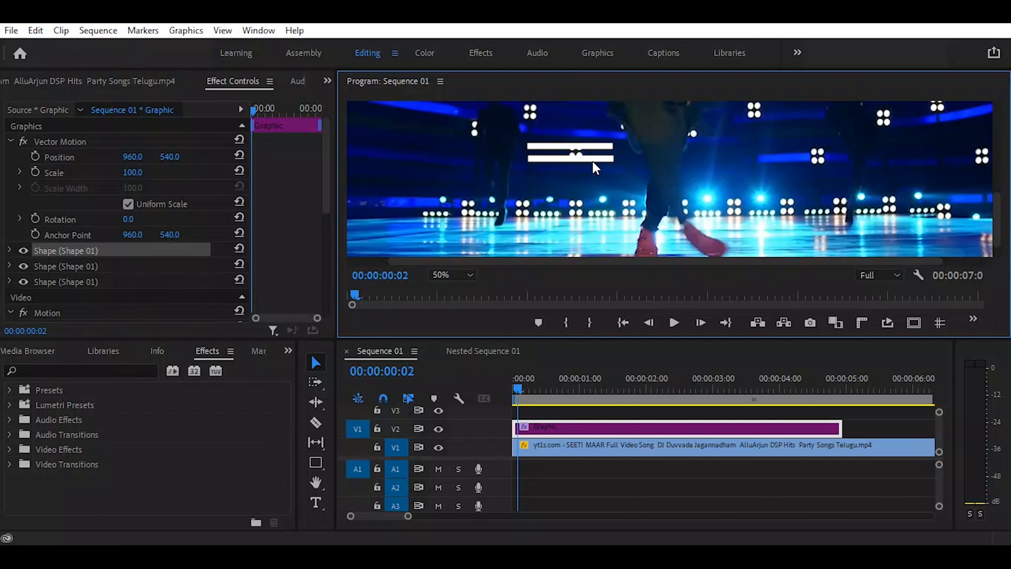
{"action": "left_click_drag", "start_coordinate": [594, 160], "coordinate": [595, 172]}
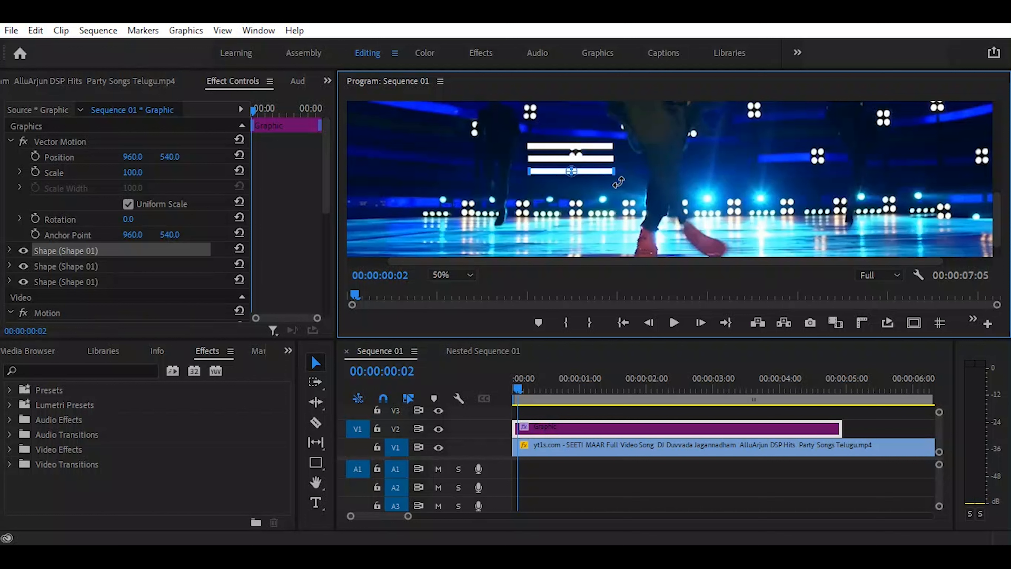
Rotate the lowest and uppermost bars in opposite directions so the three bars converge toward the dancer.
{"action": "left_click_drag", "start_coordinate": [624, 176], "coordinate": [626, 170]}
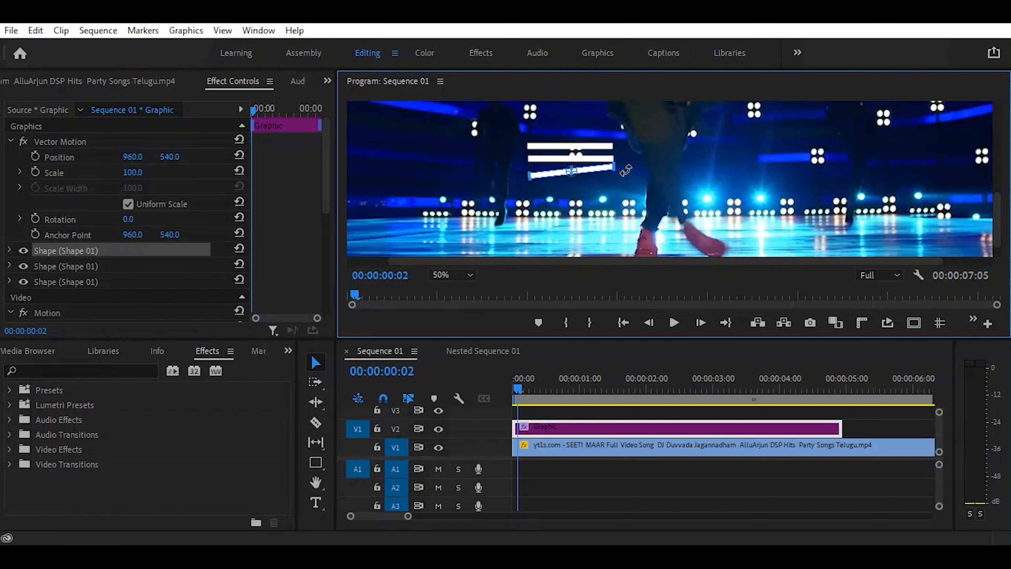
{"action": "left_click", "coordinate": [606, 146]}
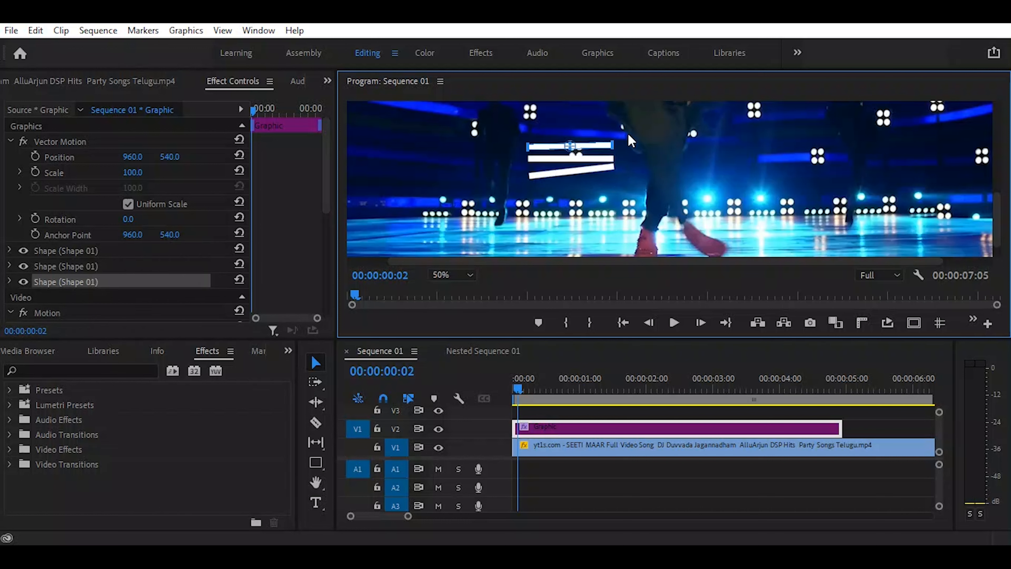
{"action": "left_click_drag", "start_coordinate": [620, 136], "coordinate": [623, 141]}
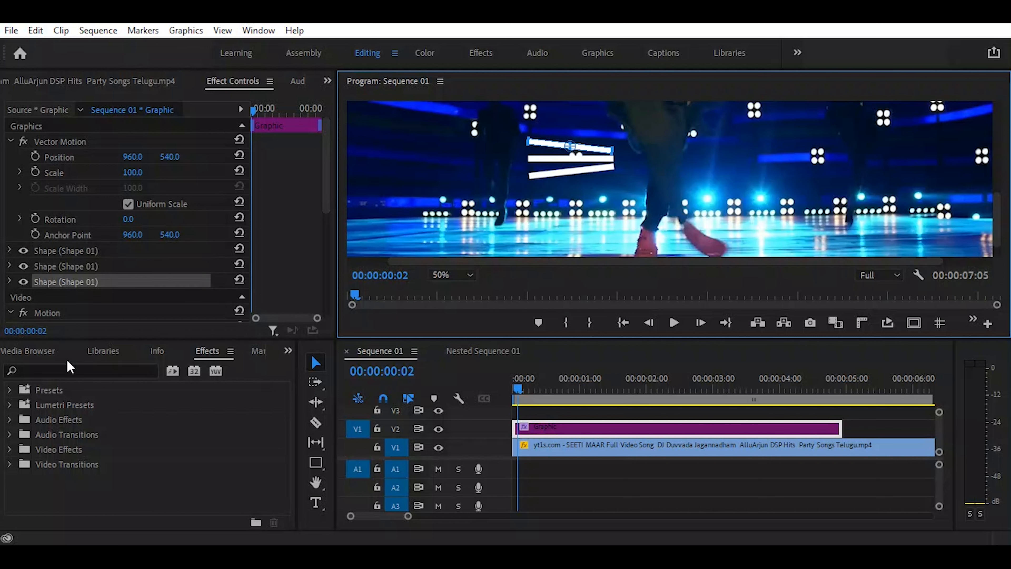
Find the Roughen Edges video effect and apply it to the graphic clip on track V2.
{"action": "left_click", "coordinate": [288, 350]}
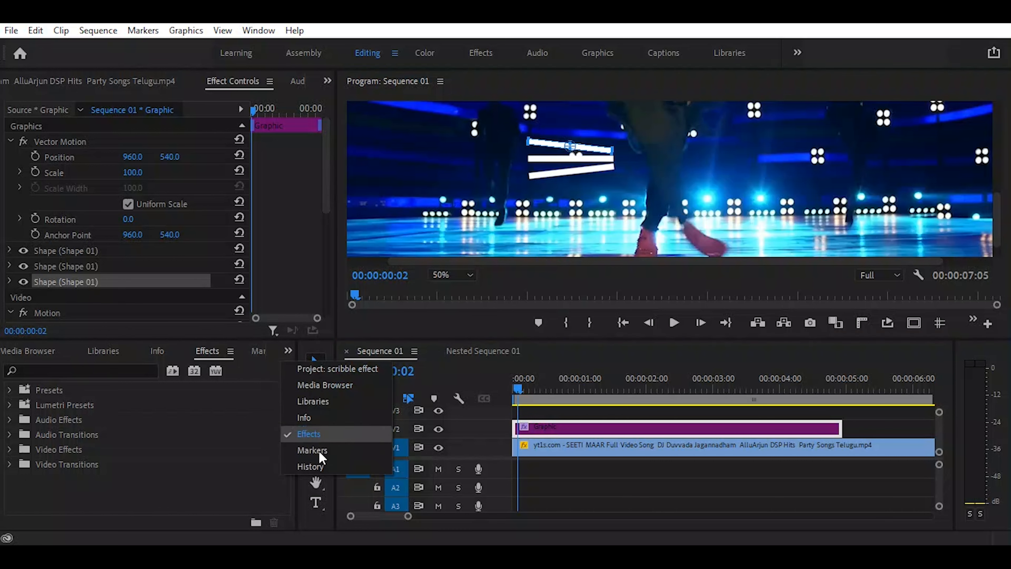
{"action": "left_click", "coordinate": [322, 432]}
{"action": "left_click", "coordinate": [66, 370]}
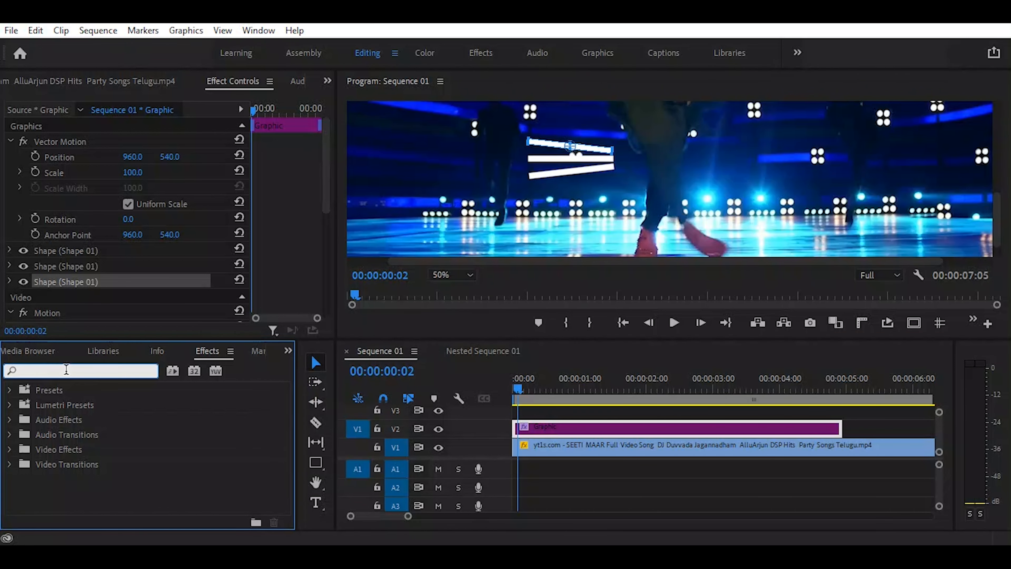
{"action": "type", "text": "rouh"}
{"action": "key", "text": "BackSpace"}
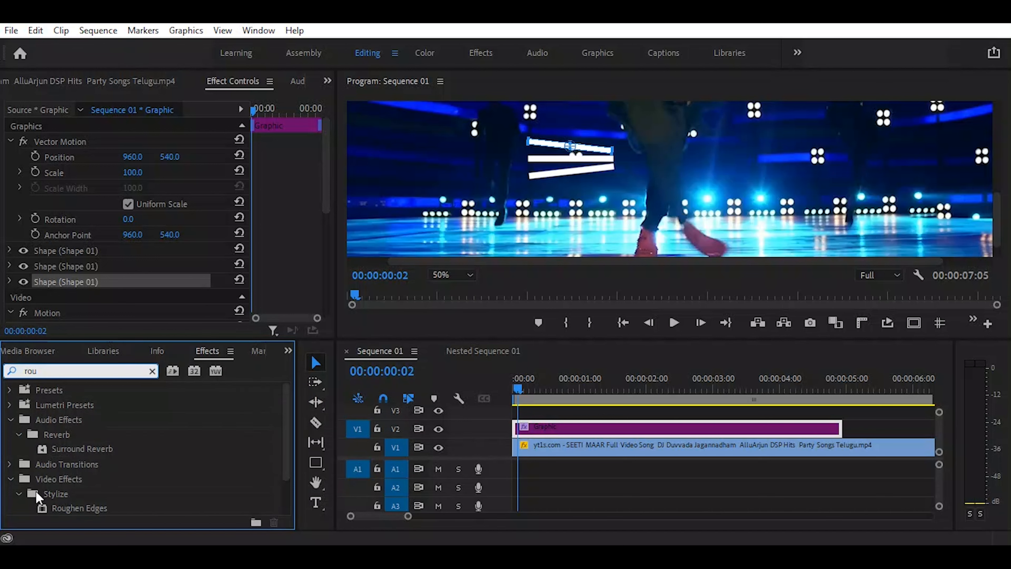
{"action": "left_click", "coordinate": [72, 512]}
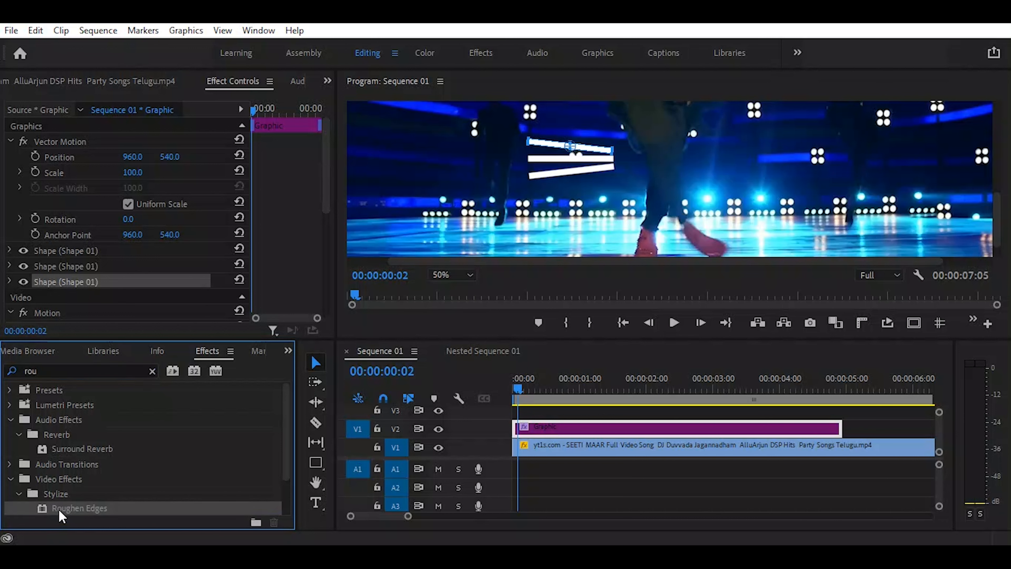
{"action": "left_click_drag", "start_coordinate": [62, 513], "coordinate": [527, 426]}
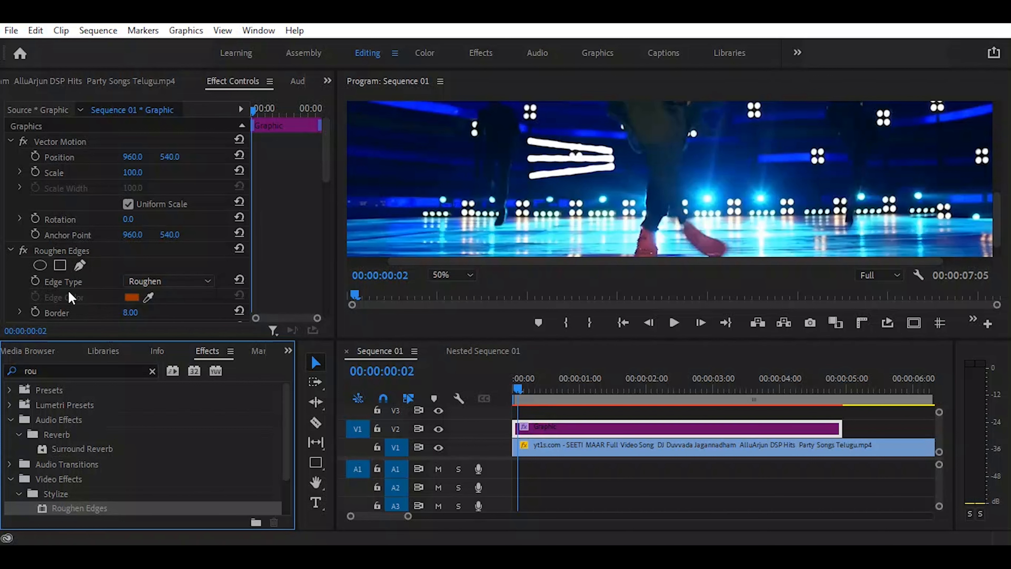
Set the Border of the Roughen Edges effect to 17.00.
{"action": "left_click_drag", "start_coordinate": [328, 156], "coordinate": [331, 197]}
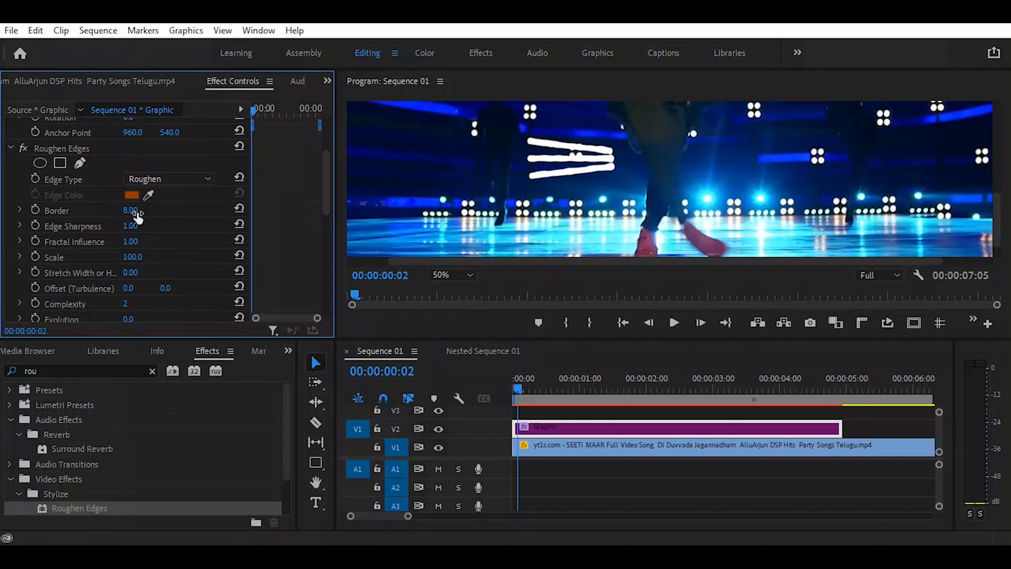
{"action": "mouse_move", "coordinate": [137, 215]}
{"action": "left_mouse_down"}
{"action": "mouse_move", "coordinate": [147, 215]}
{"action": "mouse_move", "coordinate": [135, 215]}
{"action": "left_mouse_up"}
{"action": "left_click_drag", "start_coordinate": [136, 210], "coordinate": [140, 210]}
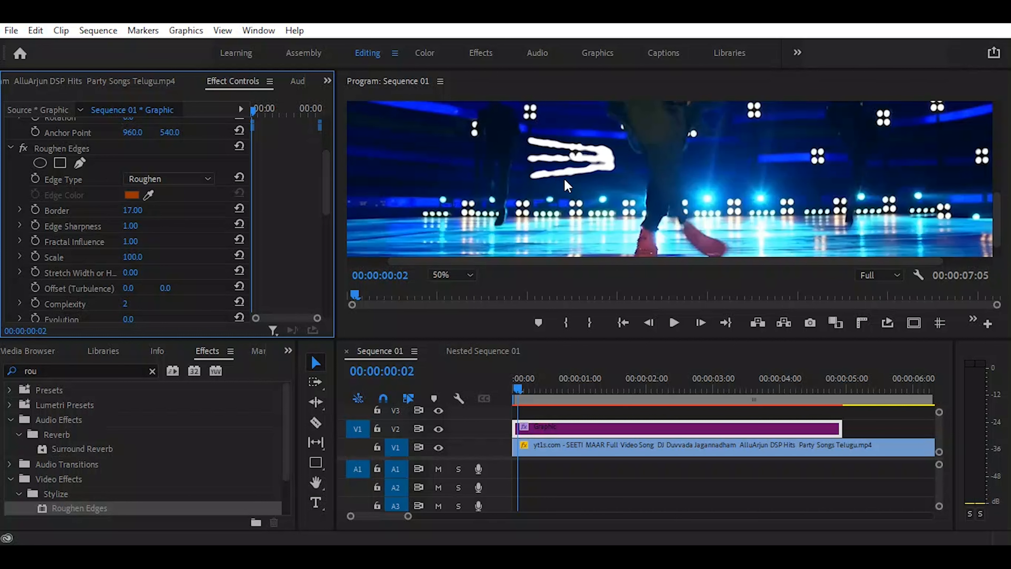
With the playhead at 00:00:00:00, find the Circle video effect and apply it to the graphic clip.
{"action": "left_click_drag", "start_coordinate": [516, 385], "coordinate": [505, 388]}
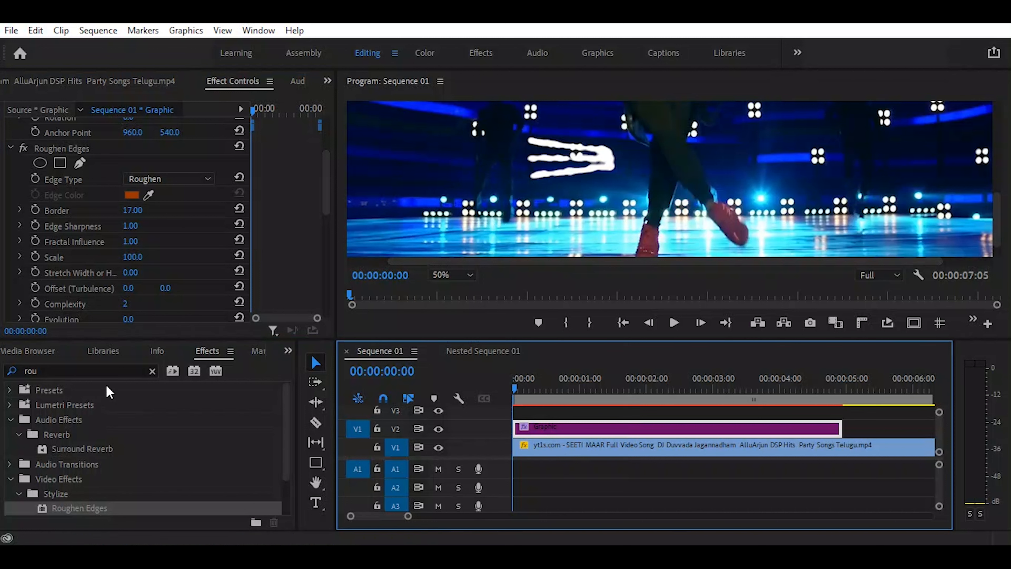
{"action": "left_click", "coordinate": [78, 371]}
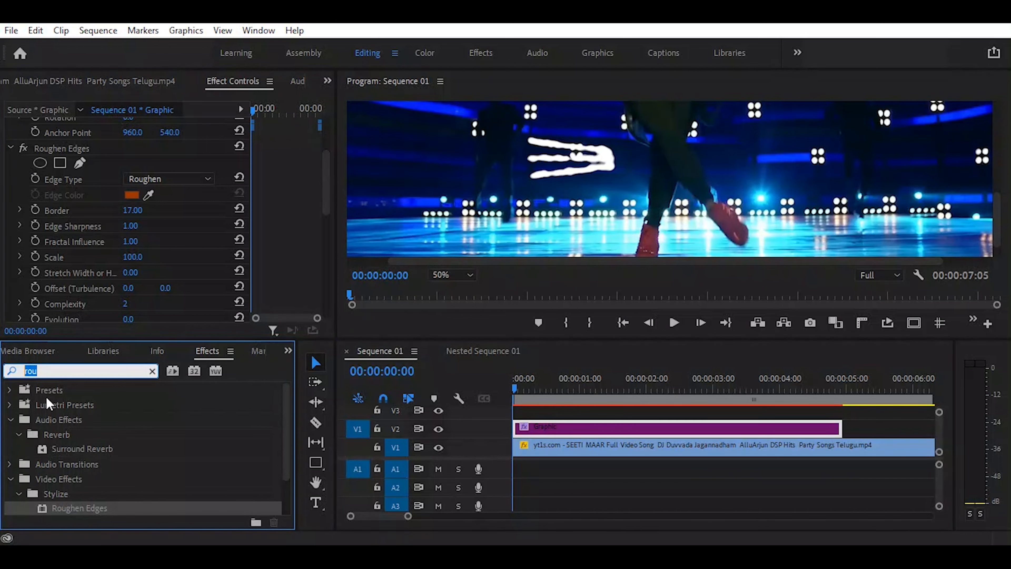
{"action": "type", "text": "circ"}
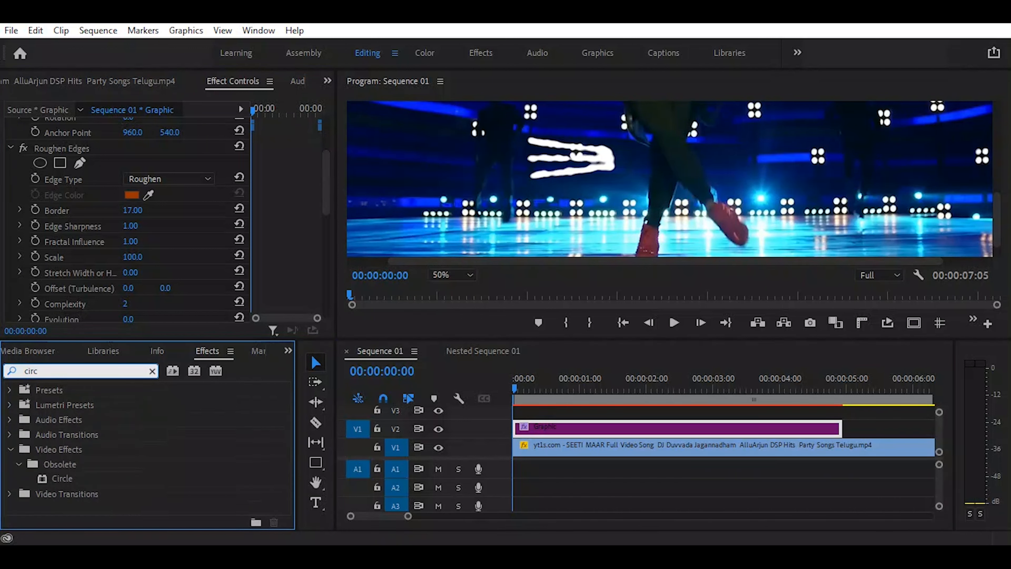
{"action": "left_click", "coordinate": [56, 479]}
{"action": "left_click_drag", "start_coordinate": [57, 478], "coordinate": [521, 430]}
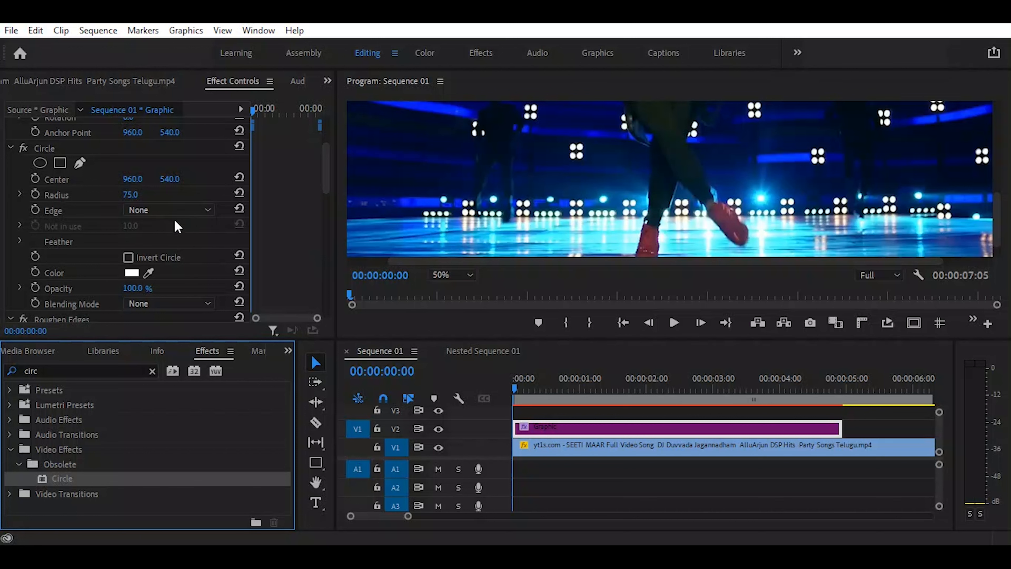
Set the Circle effect's Blending Mode to Stencil Alpha and move its center to about 845.8, 802.7 beside the dancer's legs.
{"action": "left_click", "coordinate": [46, 148]}
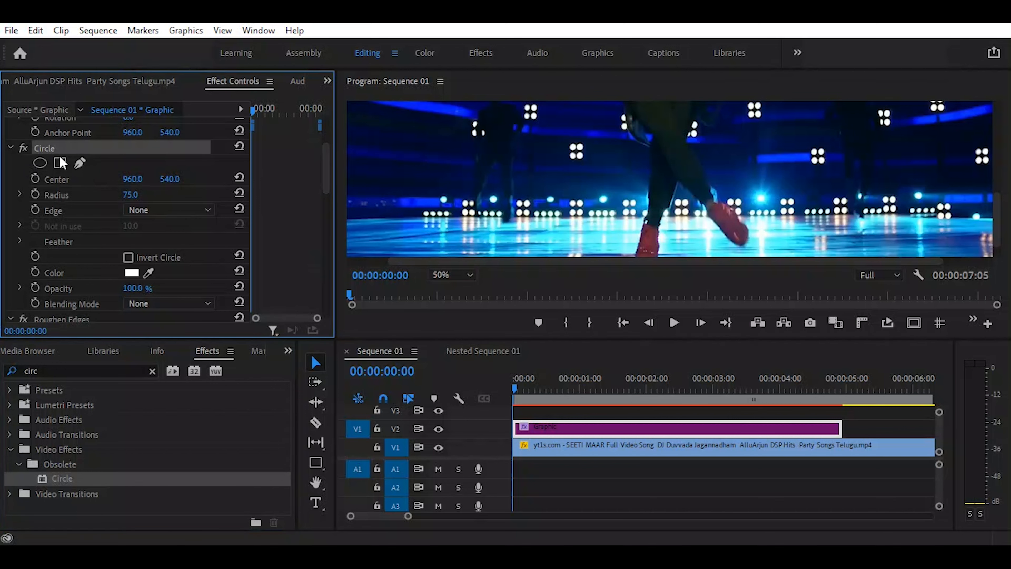
{"action": "left_click", "coordinate": [453, 275]}
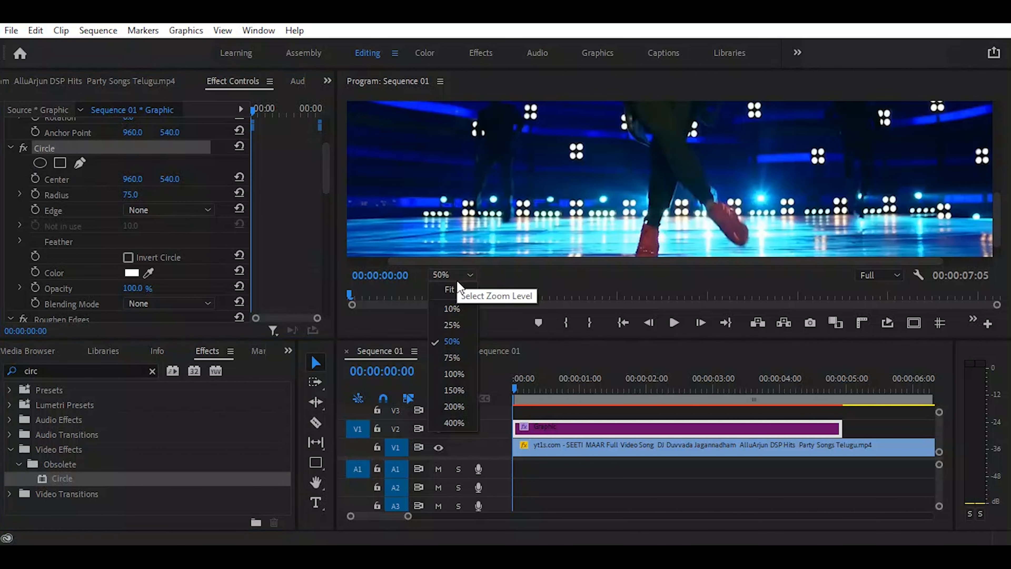
{"action": "left_click", "coordinate": [451, 289]}
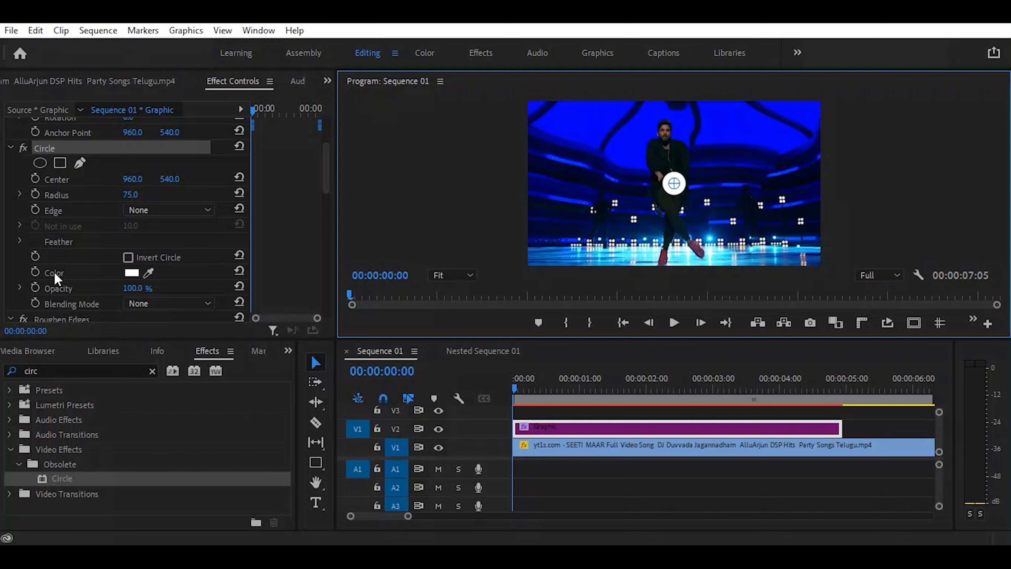
{"action": "left_click", "coordinate": [157, 302]}
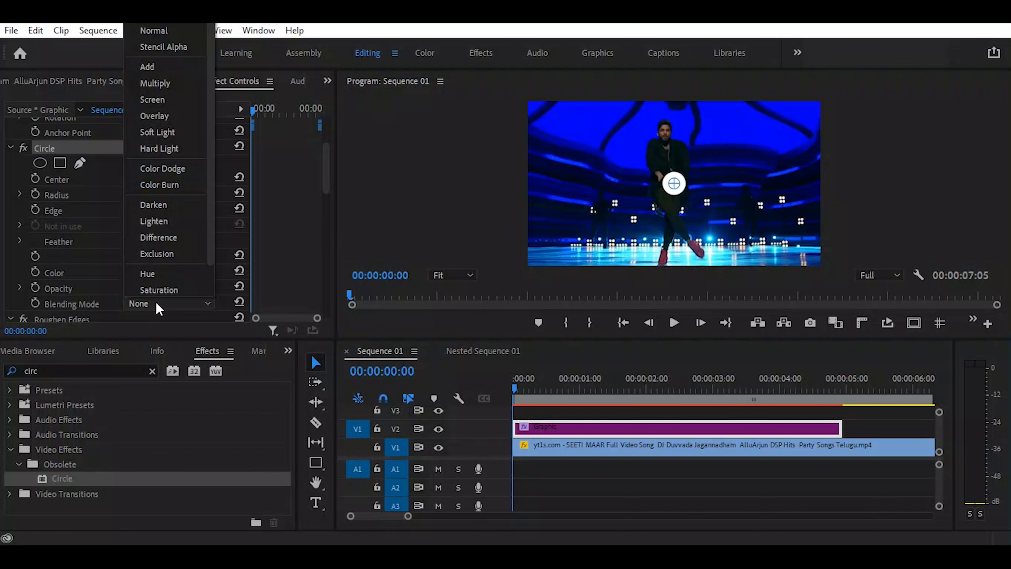
{"action": "left_click", "coordinate": [181, 47]}
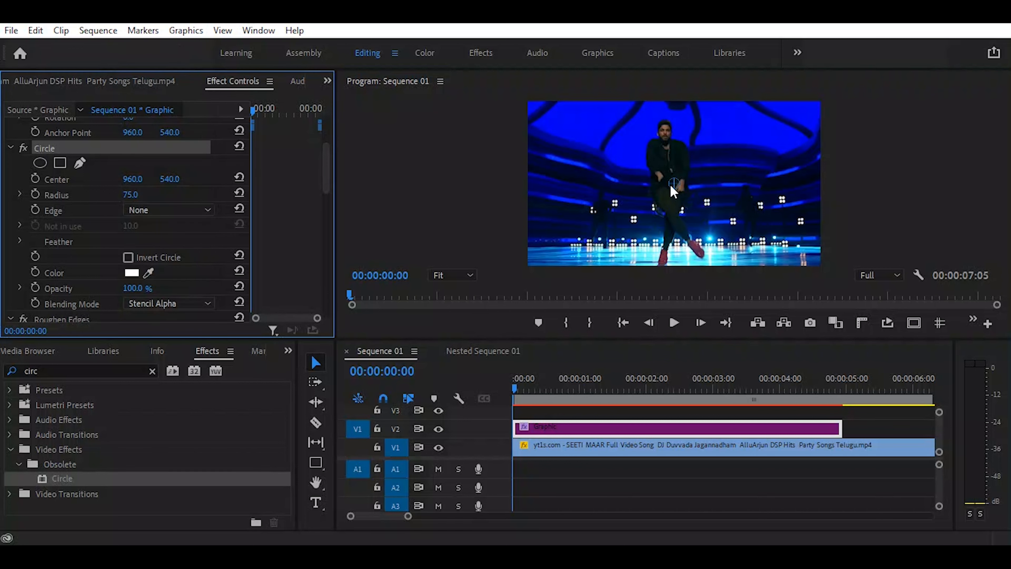
{"action": "left_click_drag", "start_coordinate": [674, 185], "coordinate": [657, 227]}
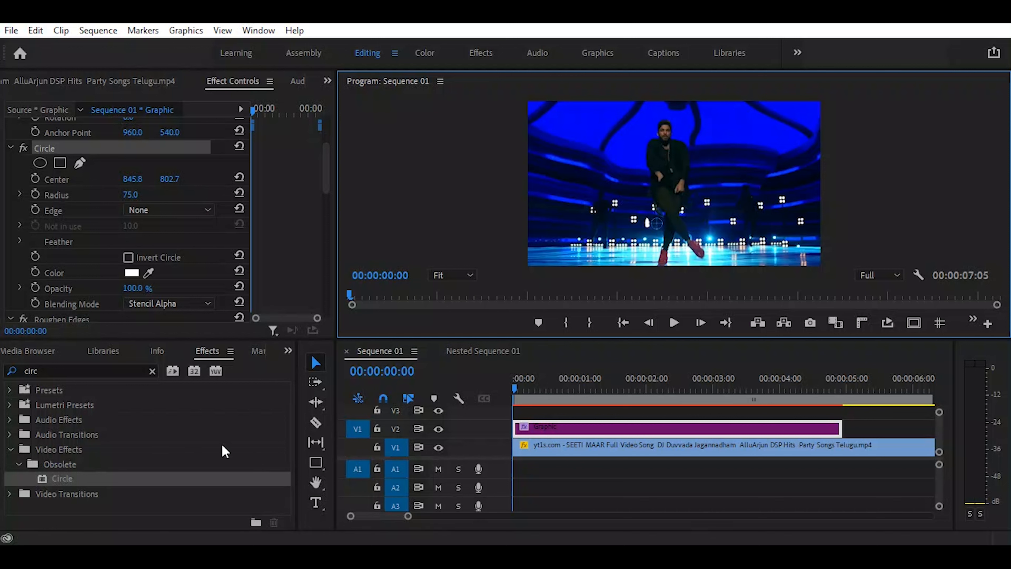
Keyframe the Circle effect's Radius at 75.0 at 00:00:00:00 and at 334.0 at 00:00:00:05.
{"action": "left_click", "coordinate": [515, 389]}
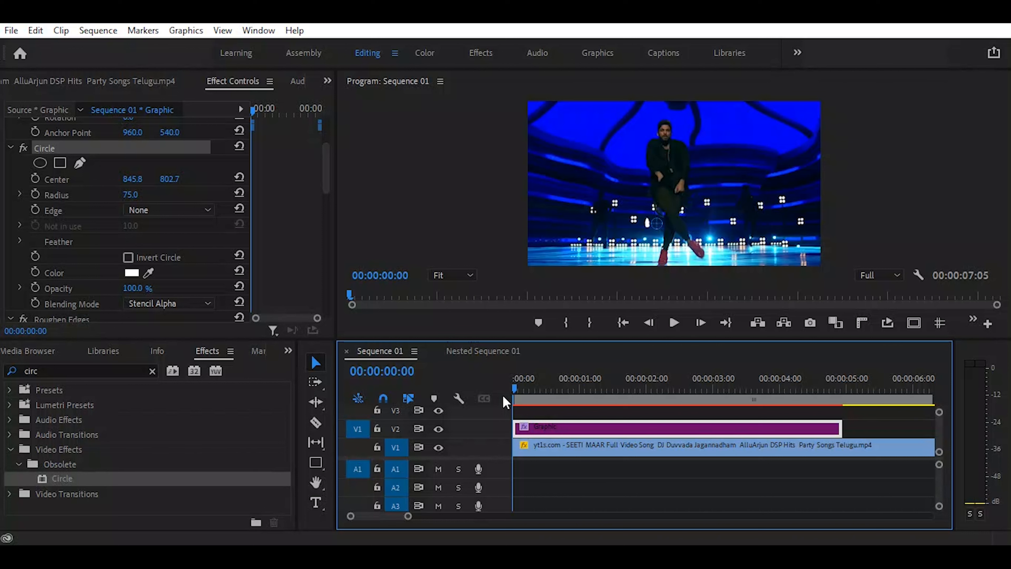
{"action": "key", "text": "shift+Right"}
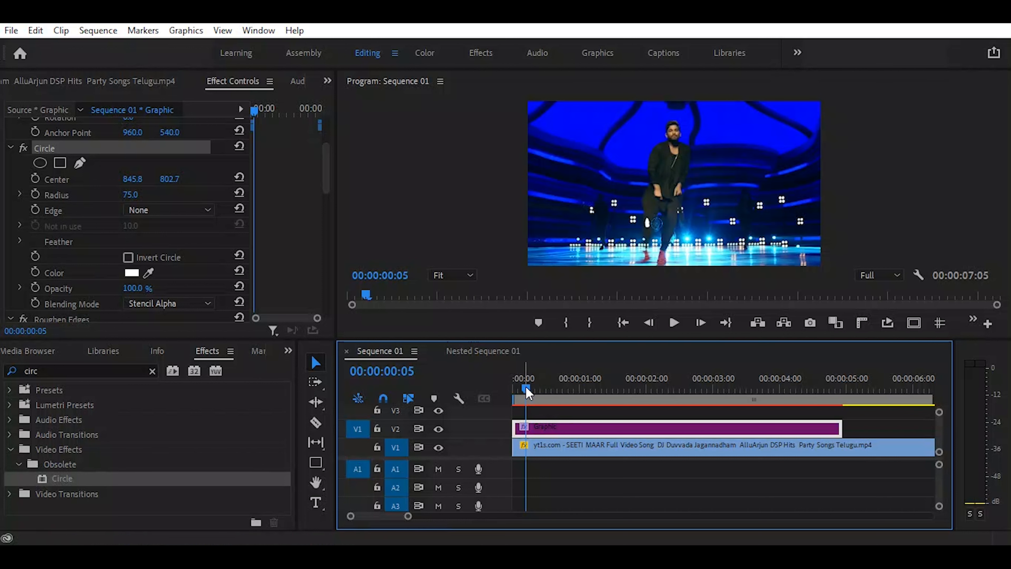
{"action": "left_click_drag", "start_coordinate": [527, 392], "coordinate": [498, 389]}
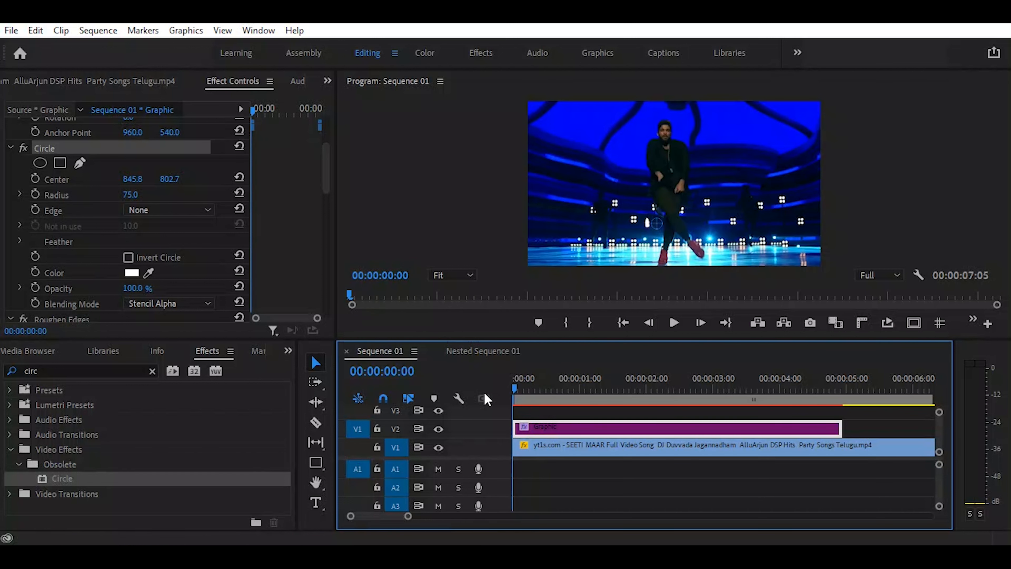
{"action": "left_click", "coordinate": [35, 194]}
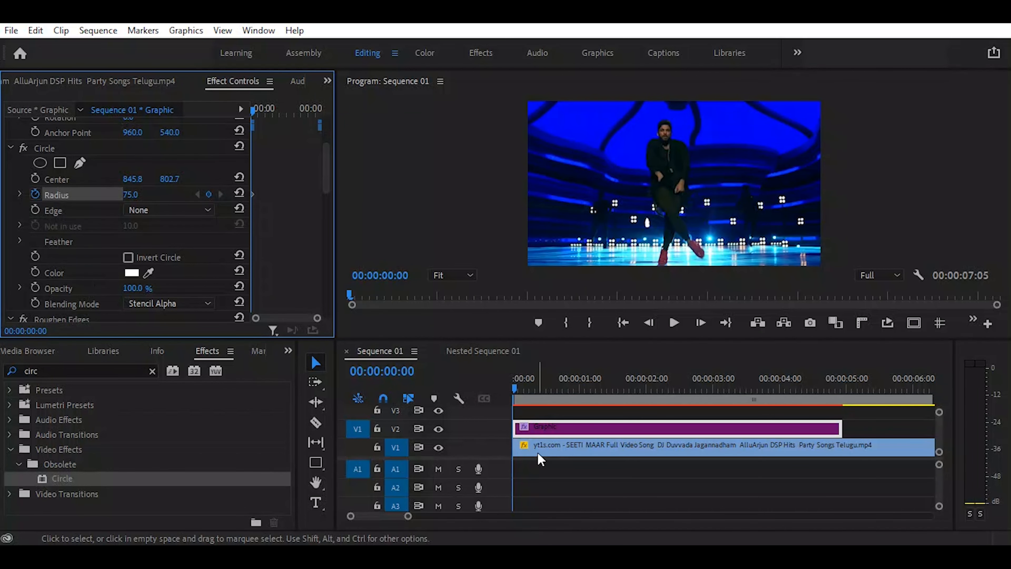
{"action": "key", "text": "shift+Right"}
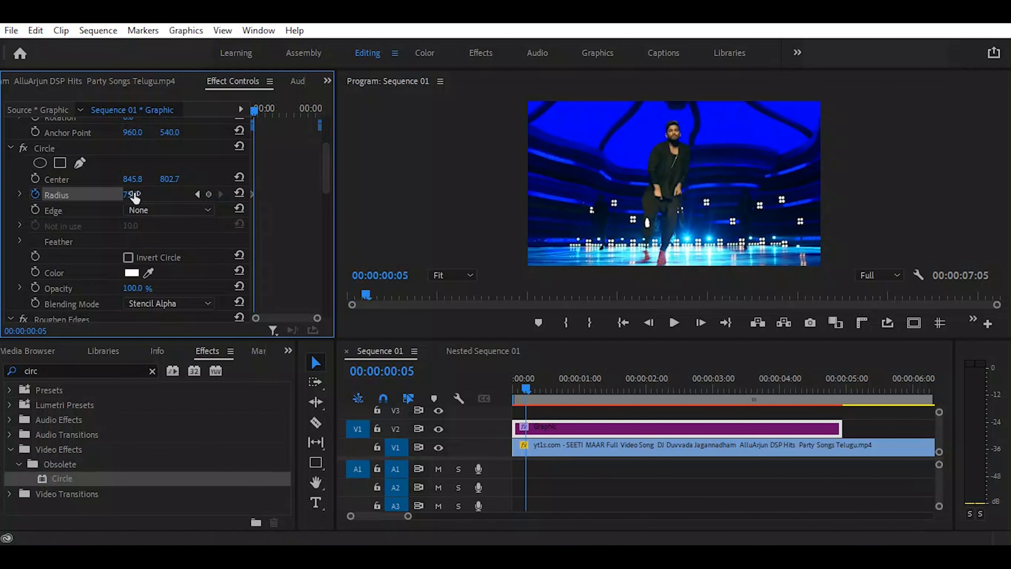
{"action": "left_click_drag", "start_coordinate": [135, 196], "coordinate": [250, 196]}
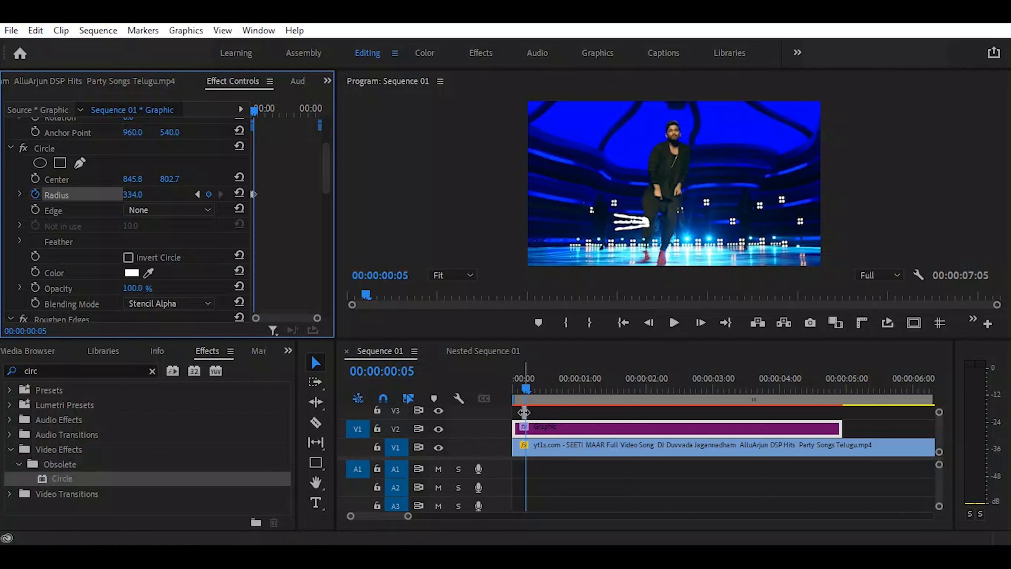
With the playhead at 00:00:00:02, apply a second Circle effect to the graphic clip on track V2.
{"action": "left_click", "coordinate": [253, 109]}
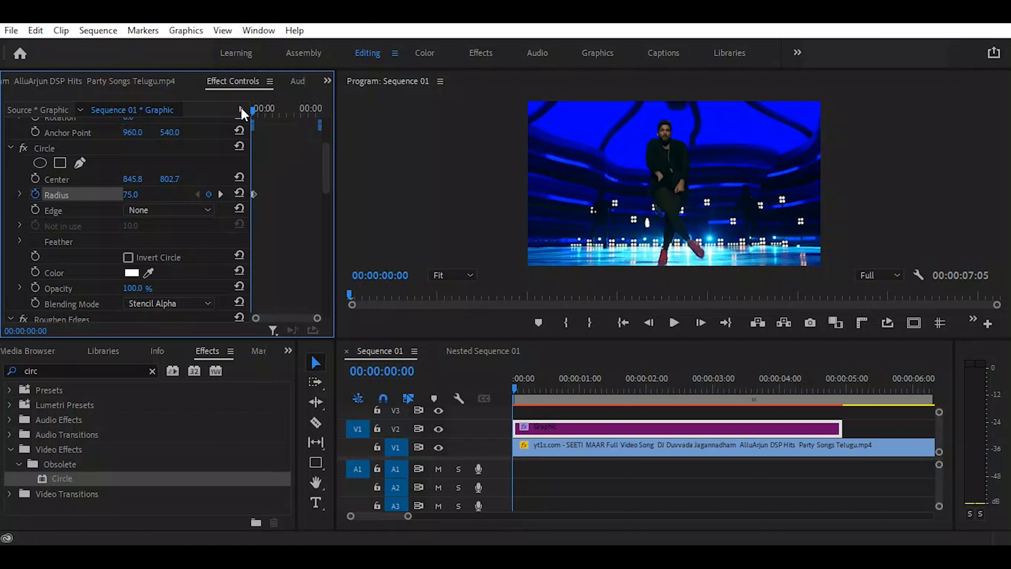
{"action": "left_click_drag", "start_coordinate": [253, 113], "coordinate": [243, 133]}
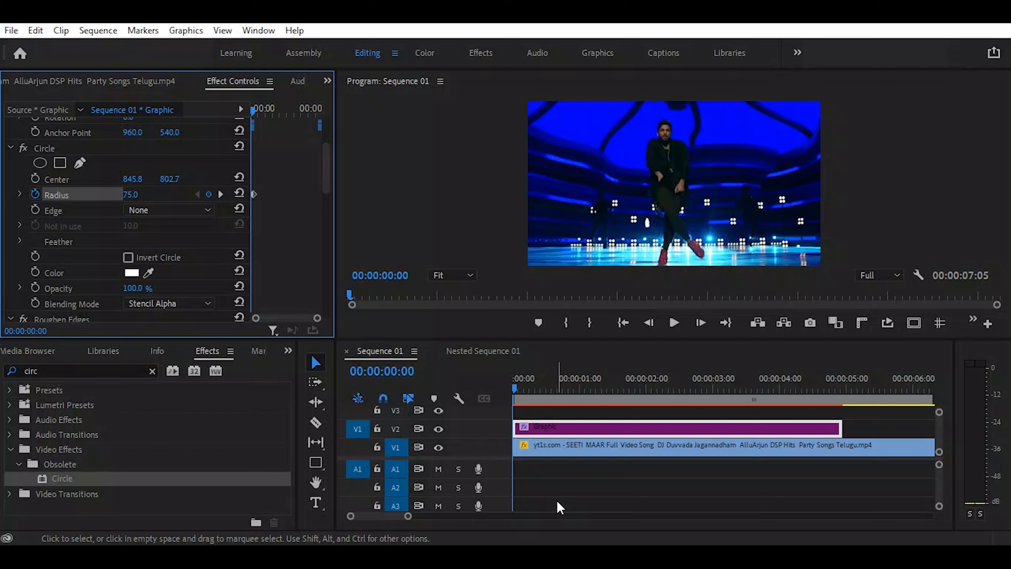
{"action": "key", "text": "Right"}
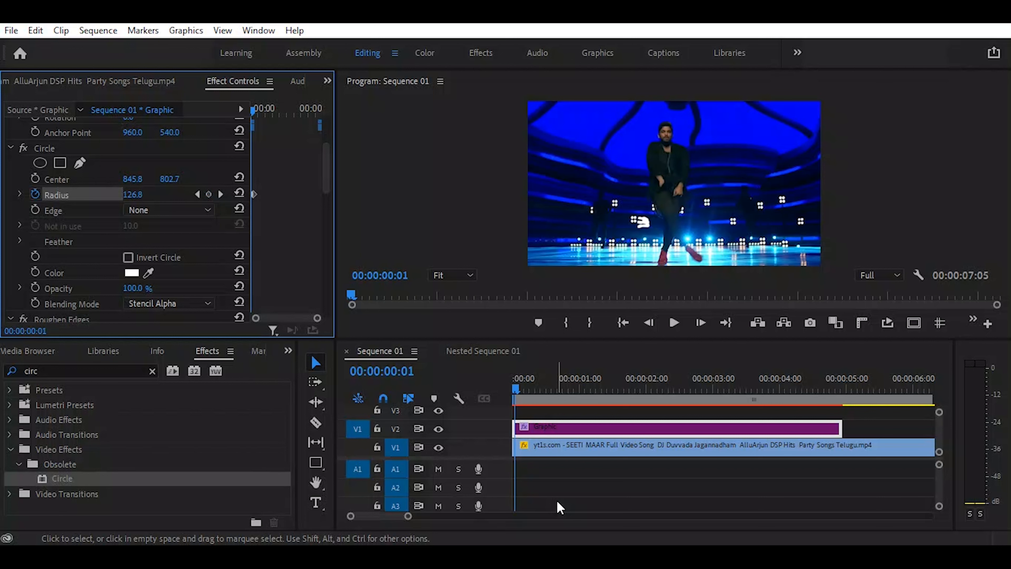
{"action": "key", "text": "Right"}
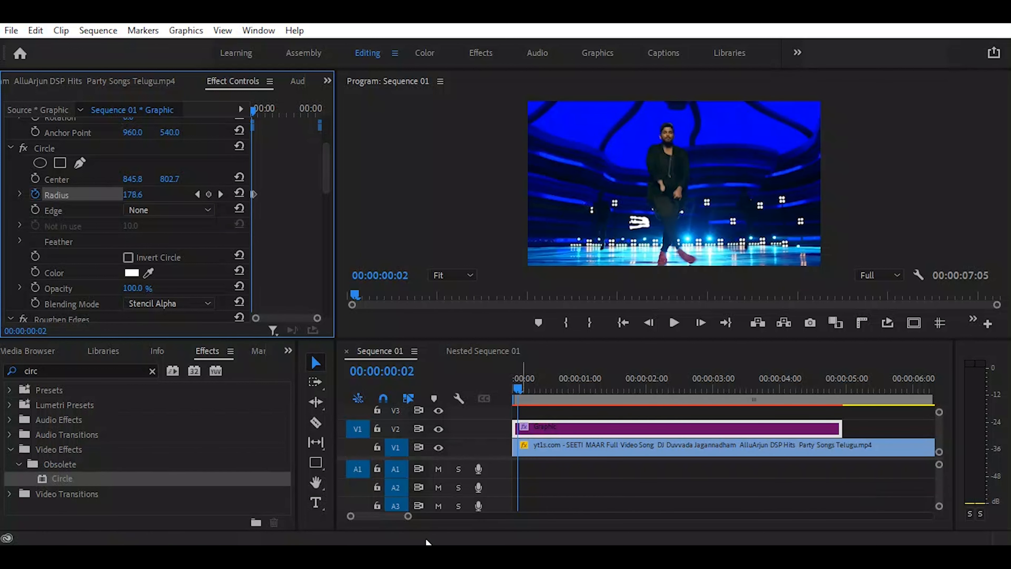
{"action": "left_click_drag", "start_coordinate": [55, 483], "coordinate": [521, 428]}
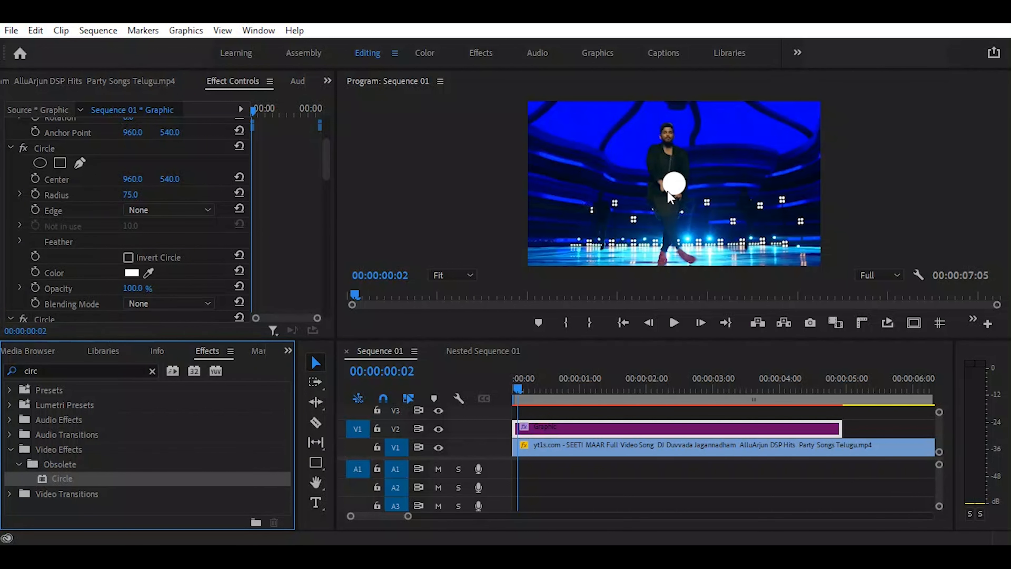
Set the second Circle effect to Stencil Alpha with Invert Circle enabled, and move its center to about 821.5, 793.0.
{"action": "left_click", "coordinate": [167, 307]}
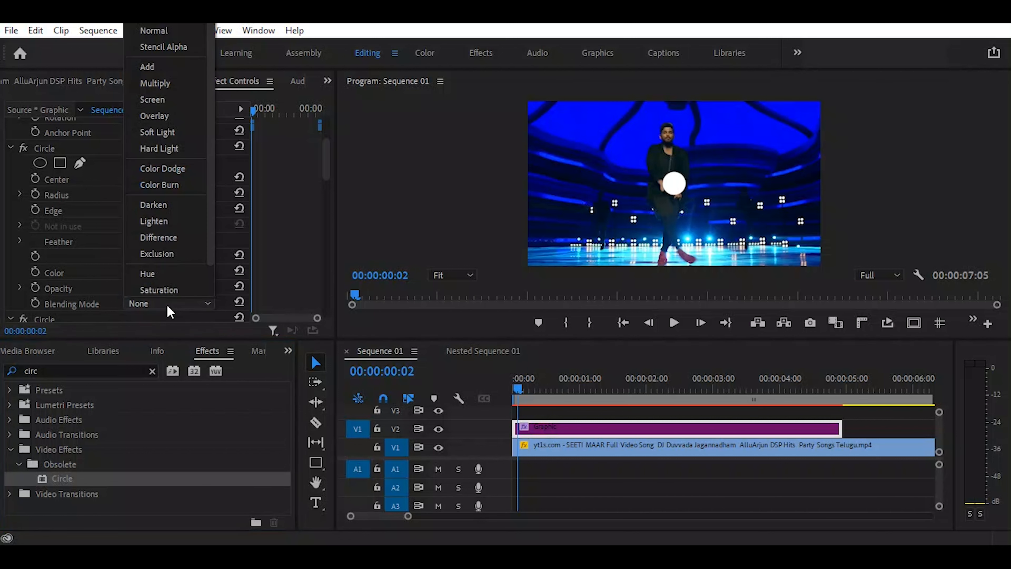
{"action": "left_click", "coordinate": [172, 48]}
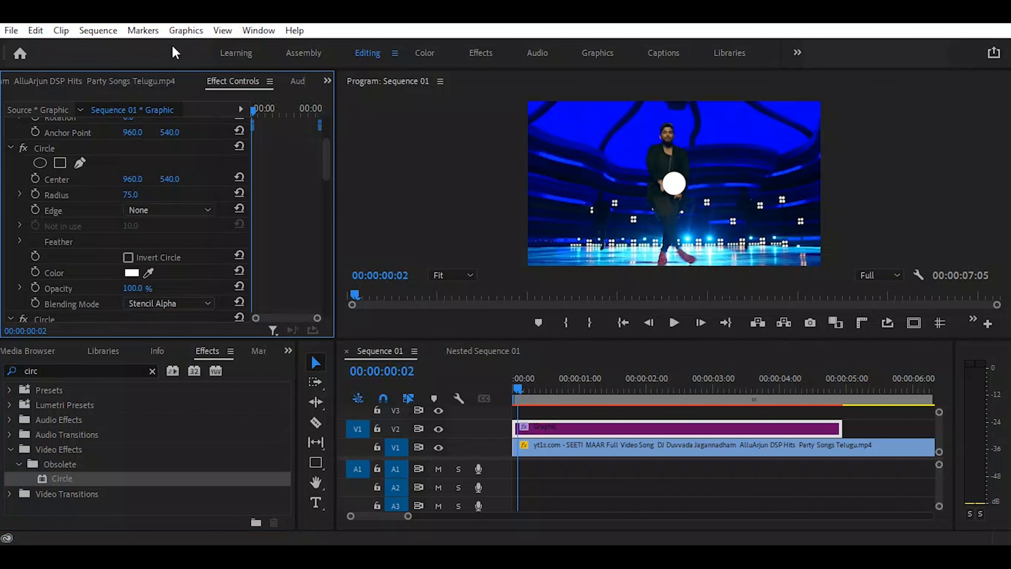
{"action": "left_click", "coordinate": [128, 258]}
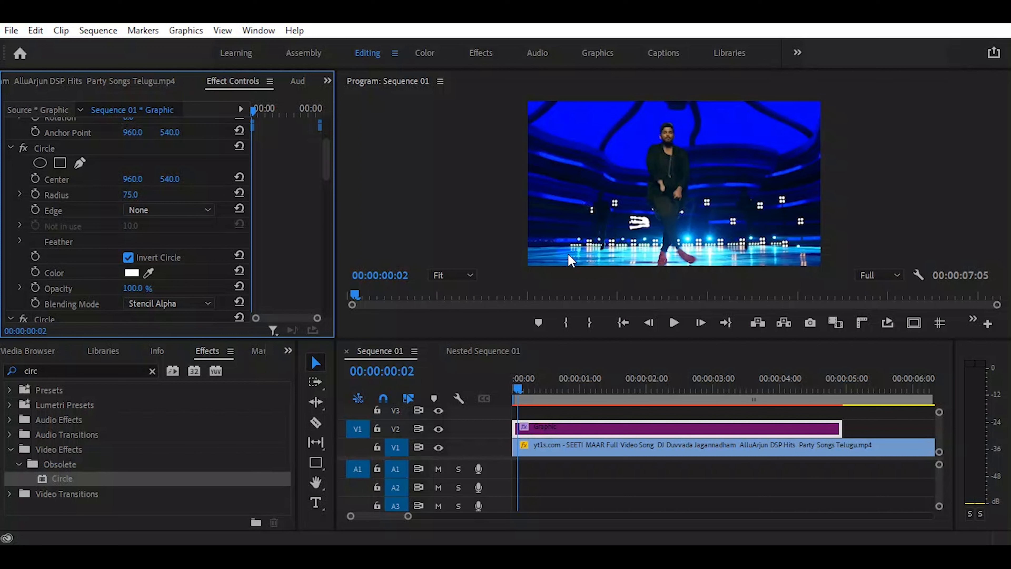
{"action": "left_click", "coordinate": [45, 148]}
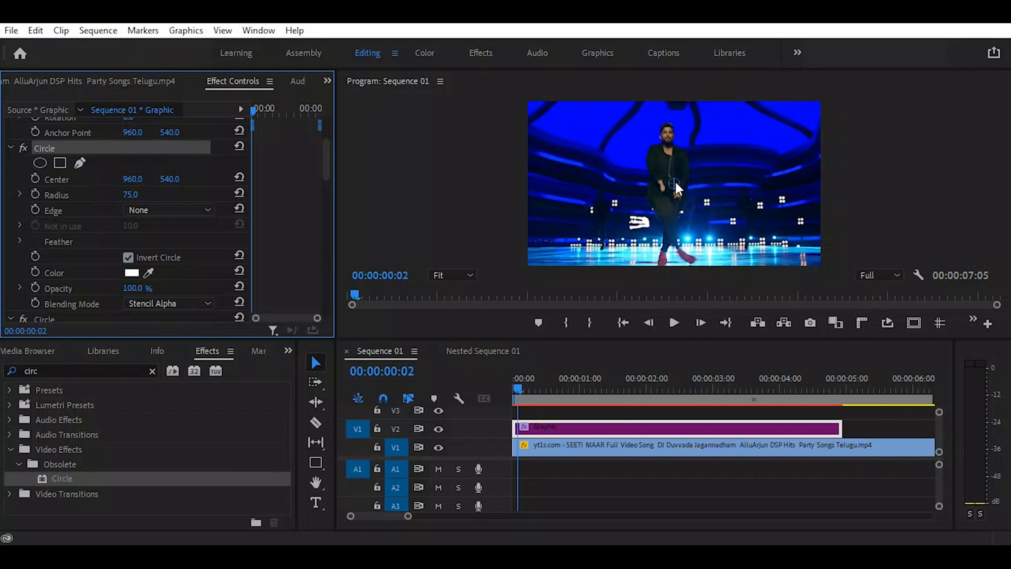
{"action": "left_click_drag", "start_coordinate": [676, 186], "coordinate": [653, 224]}
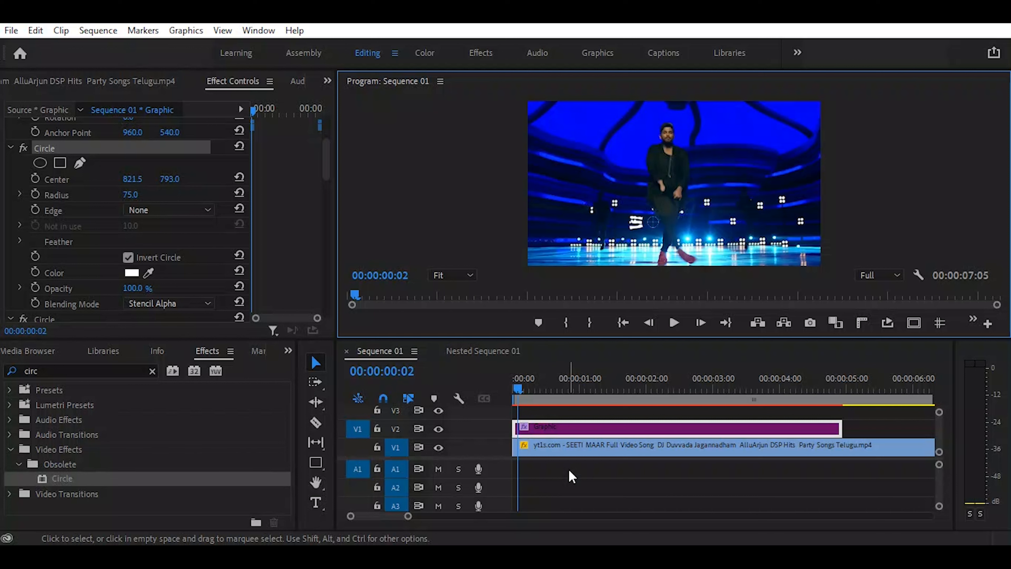
Keyframe the second Circle effect's Radius at 75.0 at 00:00:00:02 and at 327.0 at 00:00:00:07.
{"action": "key", "text": "shift"}
{"action": "key", "text": "shift+Right"}
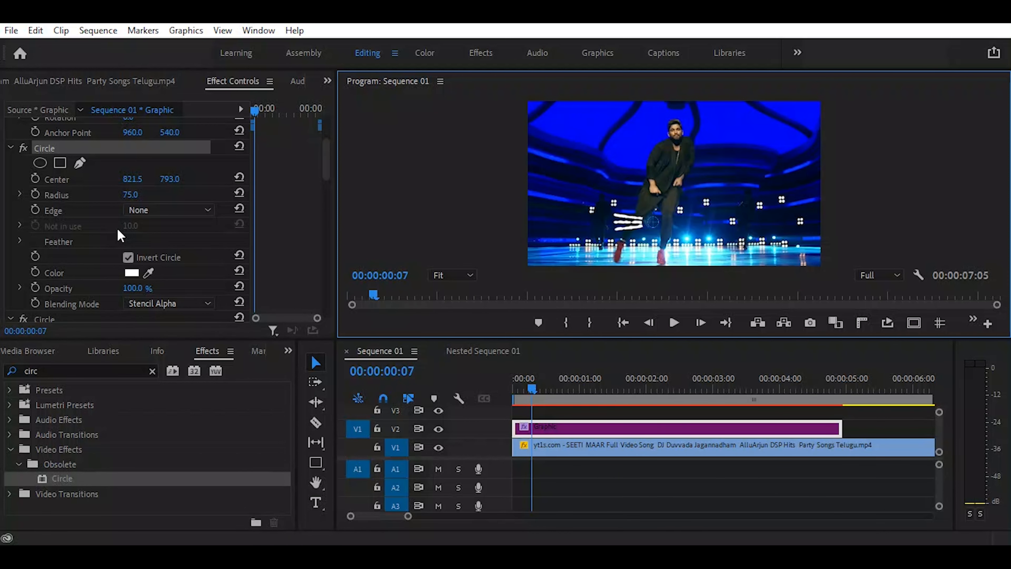
{"action": "key", "text": "shift+Left"}
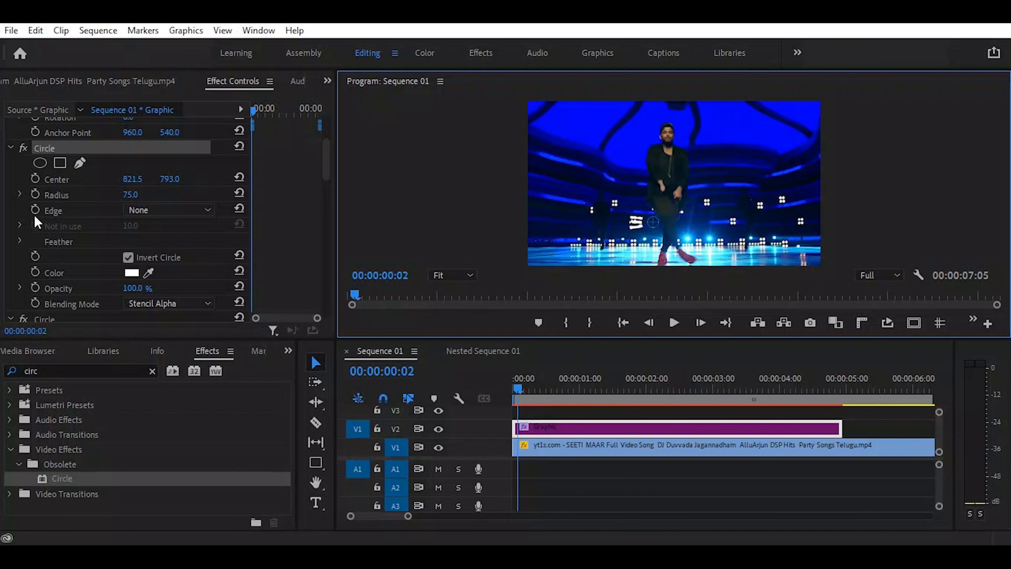
{"action": "left_click", "coordinate": [36, 193]}
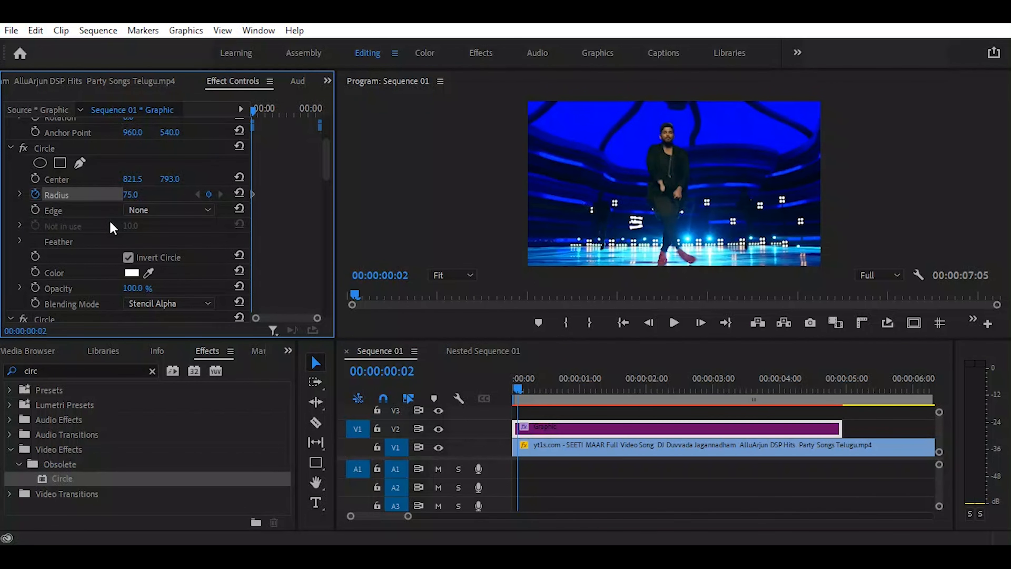
{"action": "key", "text": "shift+Right"}
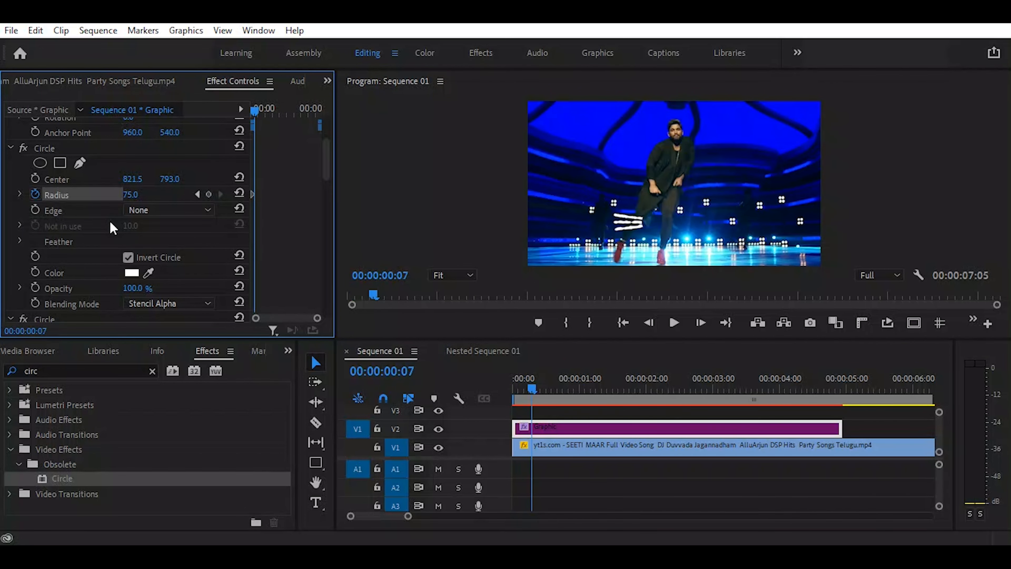
{"action": "left_click_drag", "start_coordinate": [134, 201], "coordinate": [236, 201]}
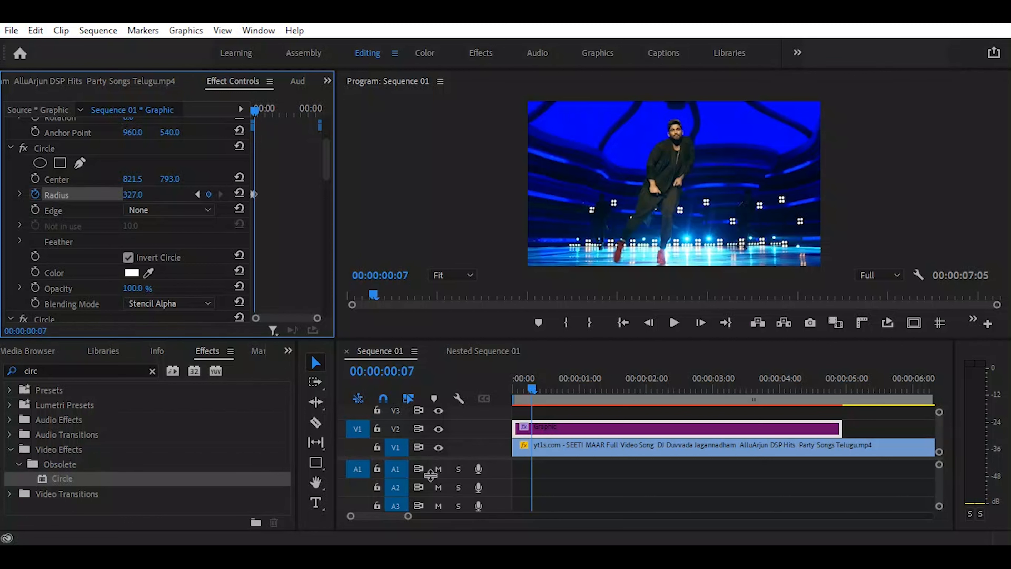
Play the sequence from the beginning to check how the lines grow and vanish, and return to the start.
{"action": "left_click_drag", "start_coordinate": [530, 390], "coordinate": [508, 388]}
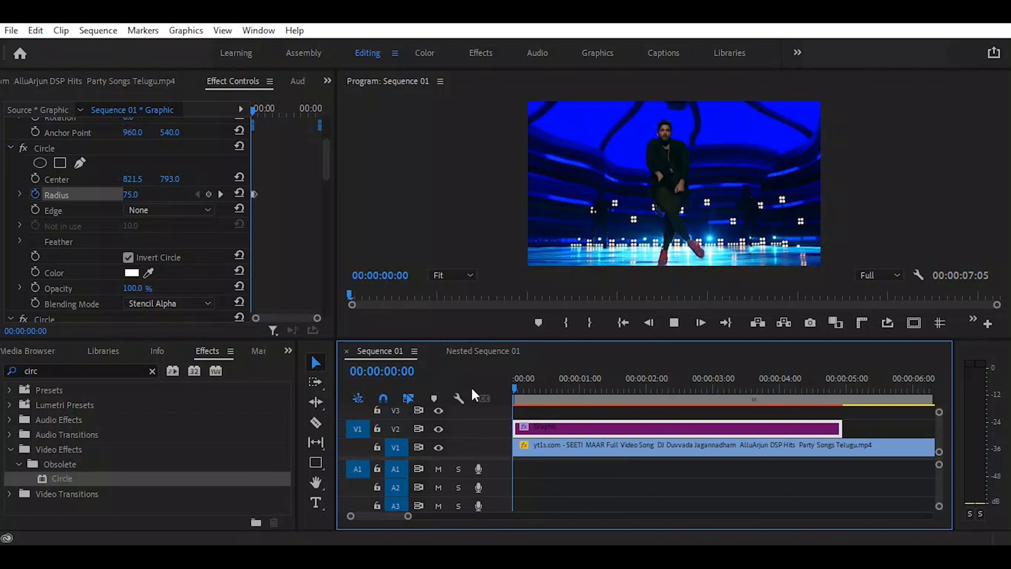
{"action": "key", "text": "space"}
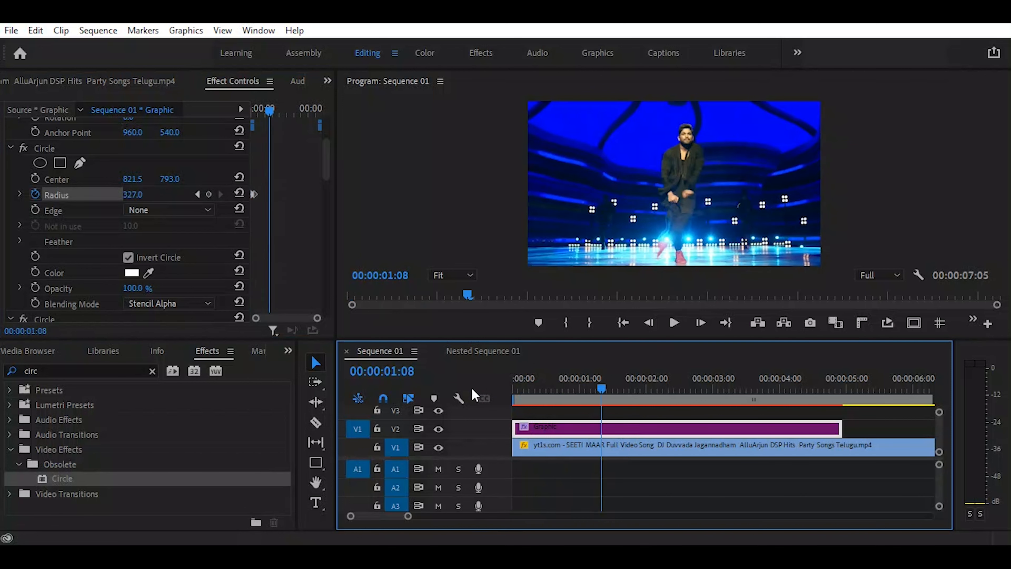
{"action": "left_click_drag", "start_coordinate": [604, 387], "coordinate": [486, 402]}
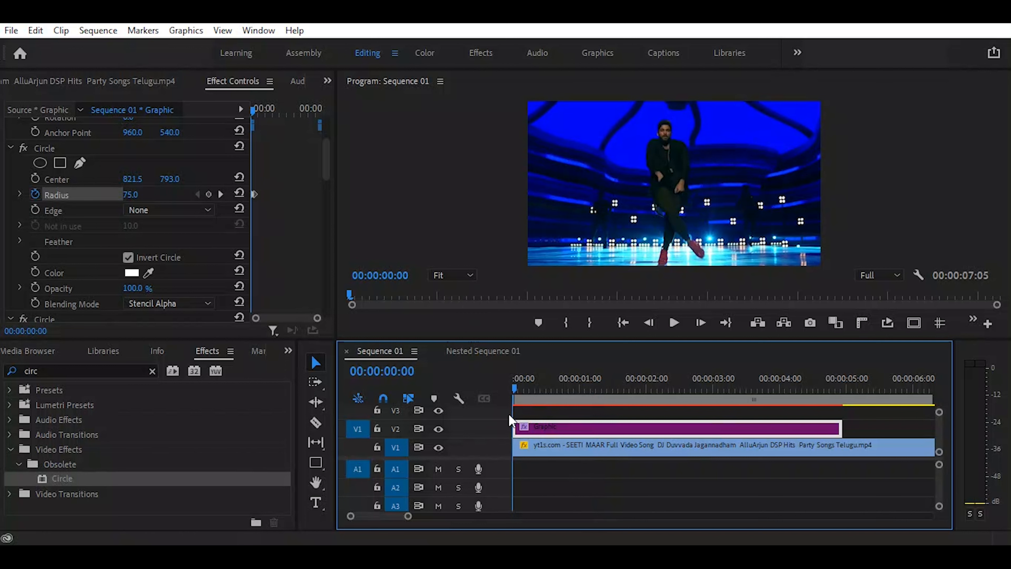
Split the graphic clip on track V2 at 00:00:00:06 and delete the part after the cut.
{"action": "mouse_move", "coordinate": [512, 415]}
{"action": "left_mouse_down"}
{"action": "mouse_move", "coordinate": [531, 422]}
{"action": "mouse_move", "coordinate": [505, 424]}
{"action": "mouse_move", "coordinate": [526, 423]}
{"action": "left_mouse_up"}
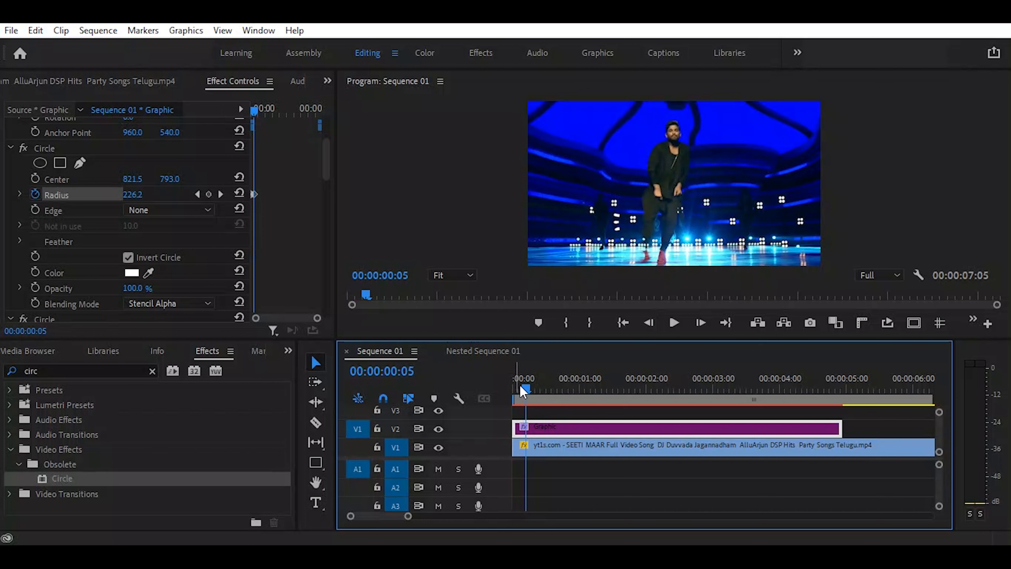
{"action": "mouse_move", "coordinate": [526, 388]}
{"action": "left_mouse_down"}
{"action": "mouse_move", "coordinate": [501, 386]}
{"action": "mouse_move", "coordinate": [529, 391]}
{"action": "left_mouse_up"}
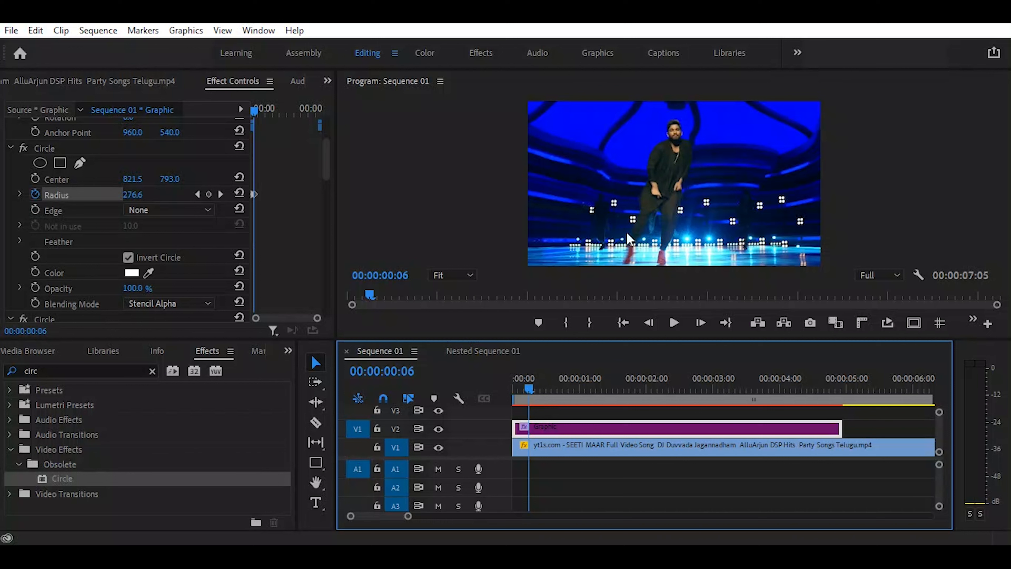
{"action": "mouse_move", "coordinate": [520, 385]}
{"action": "left_mouse_down"}
{"action": "mouse_move", "coordinate": [502, 384]}
{"action": "mouse_move", "coordinate": [533, 393]}
{"action": "left_mouse_up"}
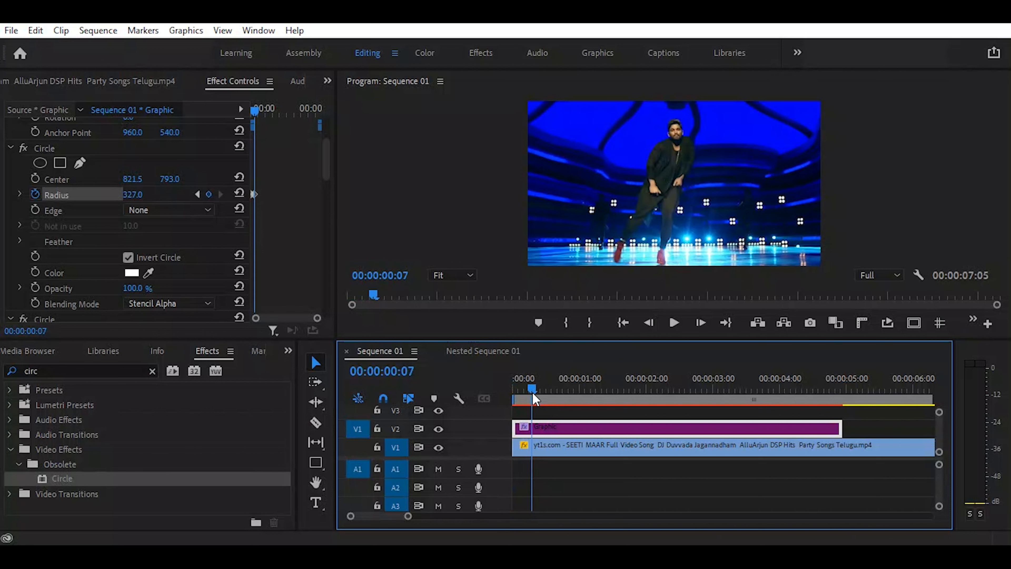
{"action": "key", "text": "Left"}
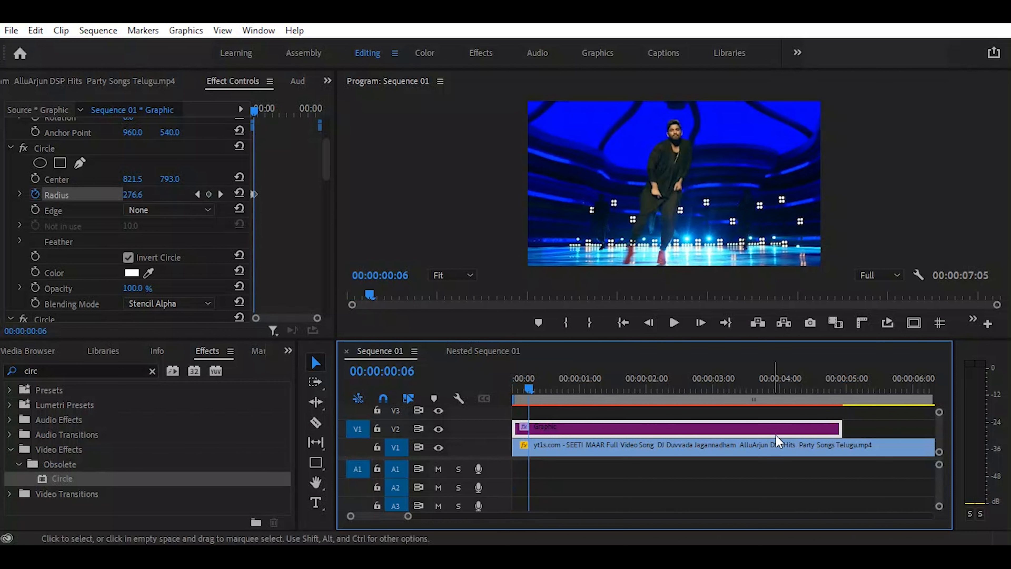
{"action": "left_click", "coordinate": [317, 423]}
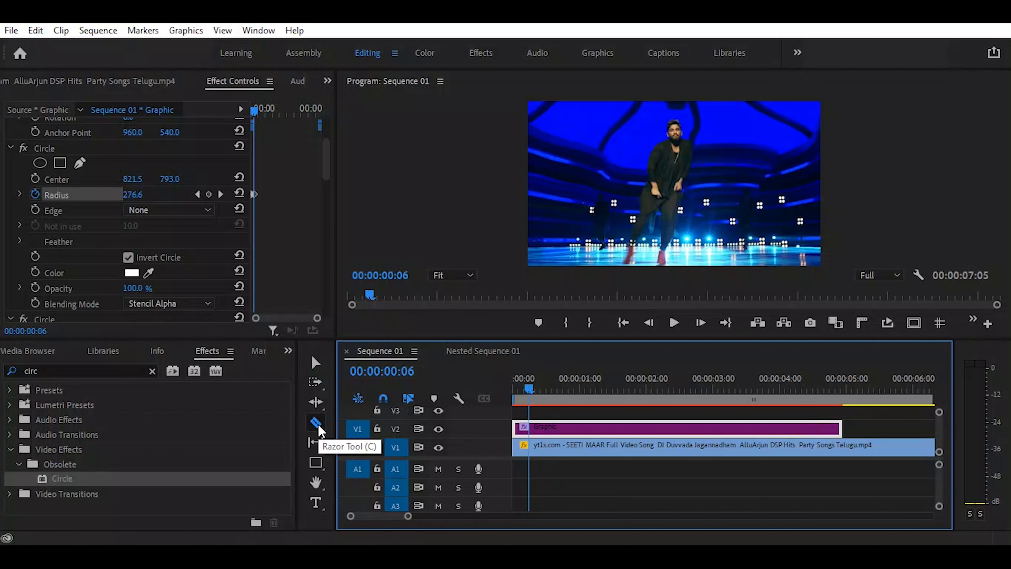
{"action": "left_click", "coordinate": [549, 429]}
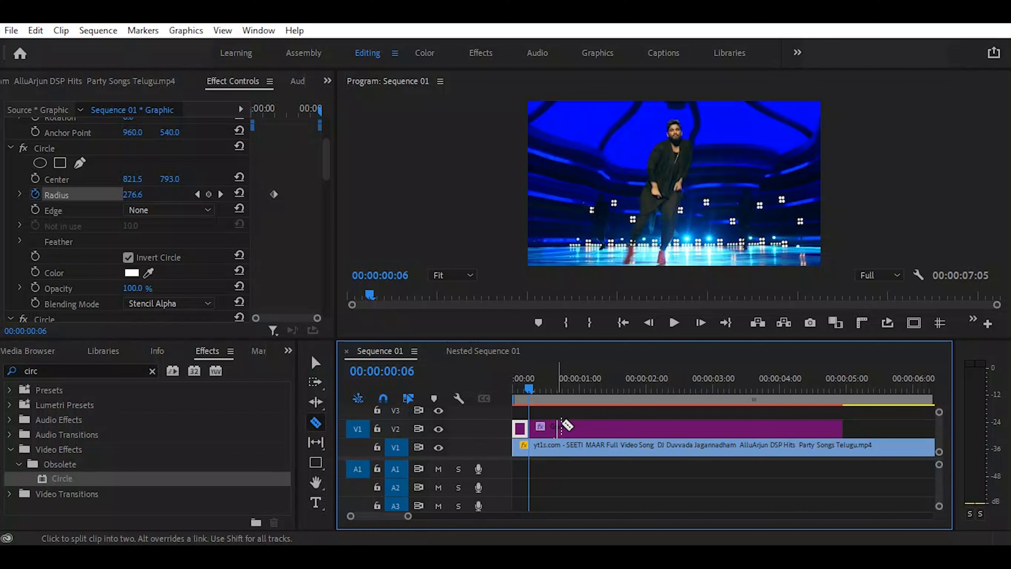
{"action": "key", "text": "v"}
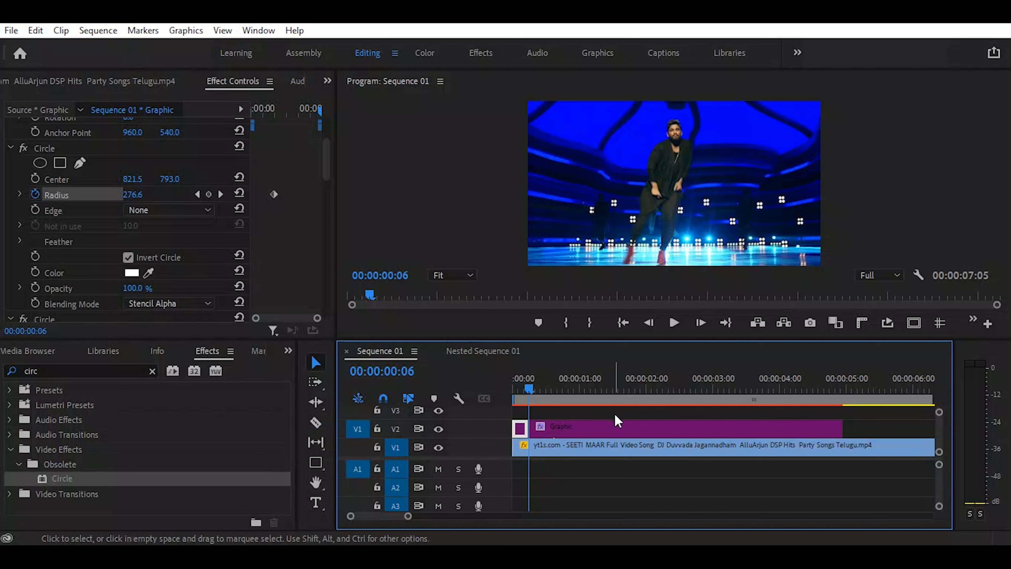
{"action": "left_click", "coordinate": [615, 425]}
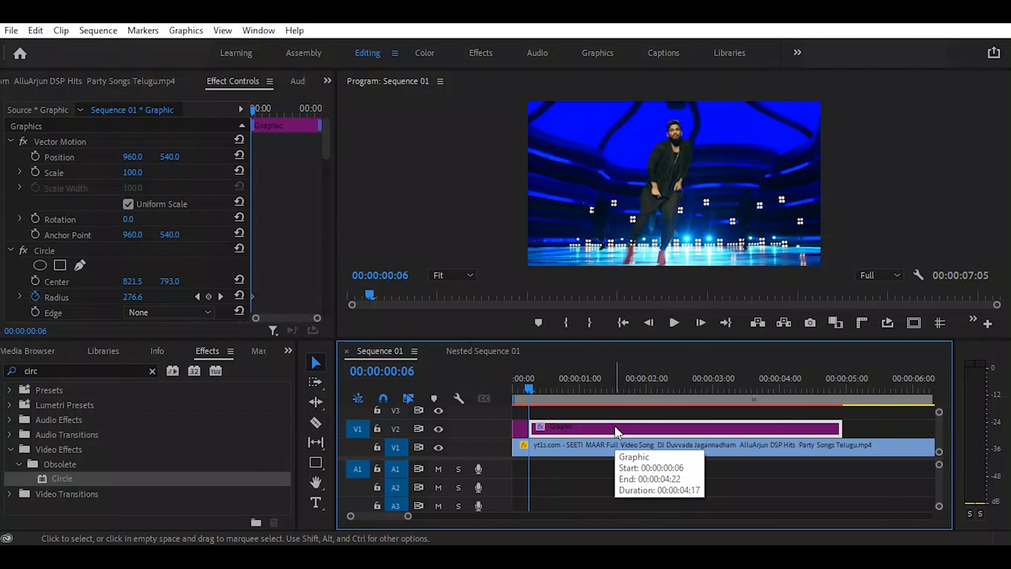
{"action": "key", "text": "Delete"}
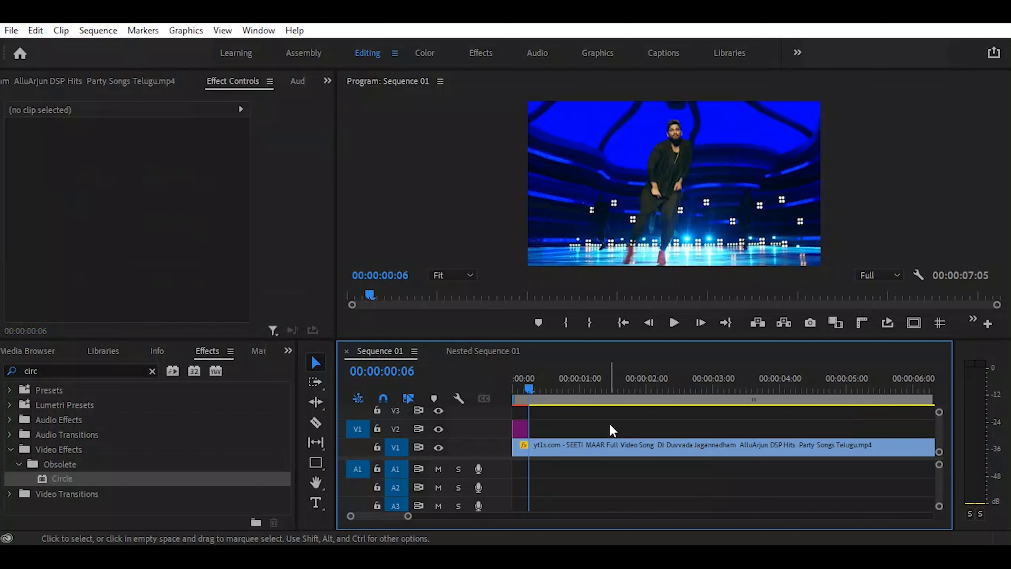
Nest the remaining short graphic clip on track V2, accepting the default sequence name.
{"action": "left_click", "coordinate": [526, 389]}
{"action": "left_click_drag", "start_coordinate": [516, 388], "coordinate": [521, 389]}
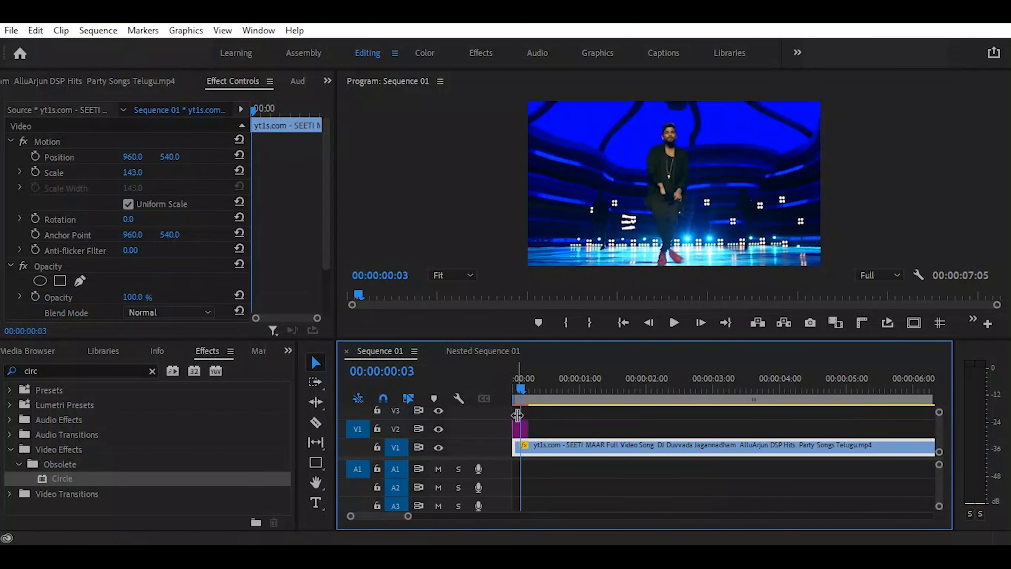
{"action": "left_click", "coordinate": [522, 423]}
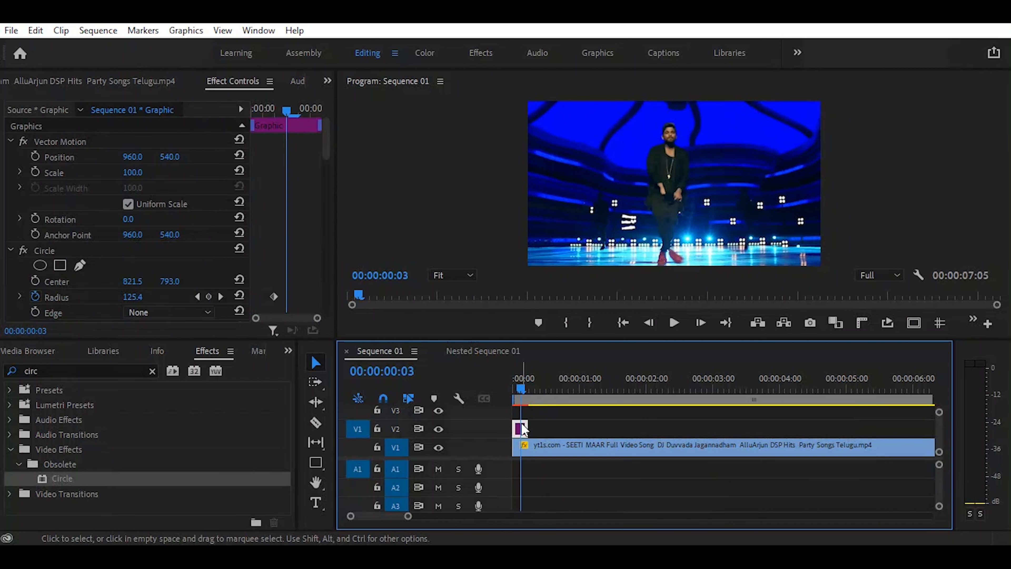
{"action": "right_click", "coordinate": [522, 425]}
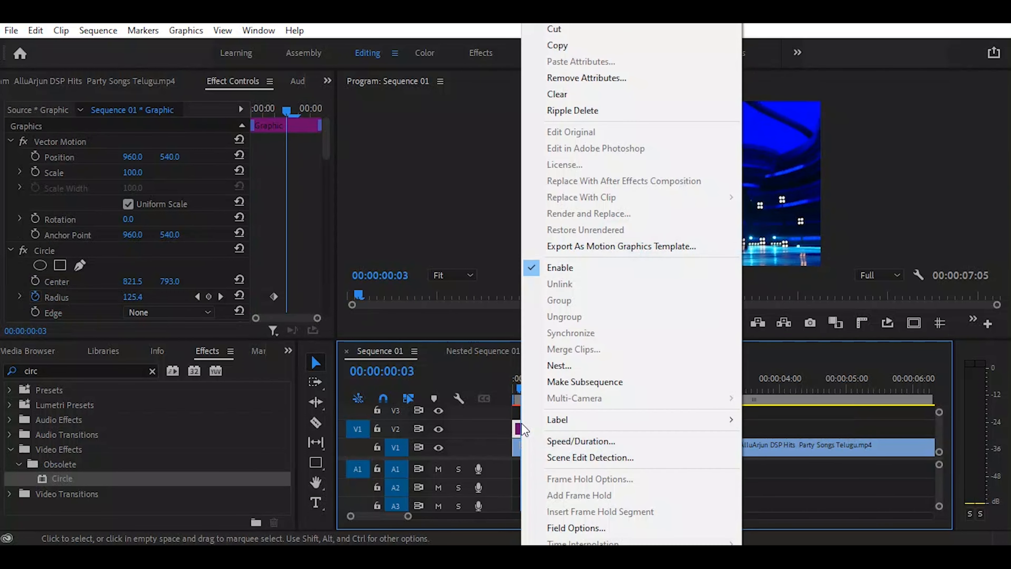
{"action": "left_click", "coordinate": [569, 367]}
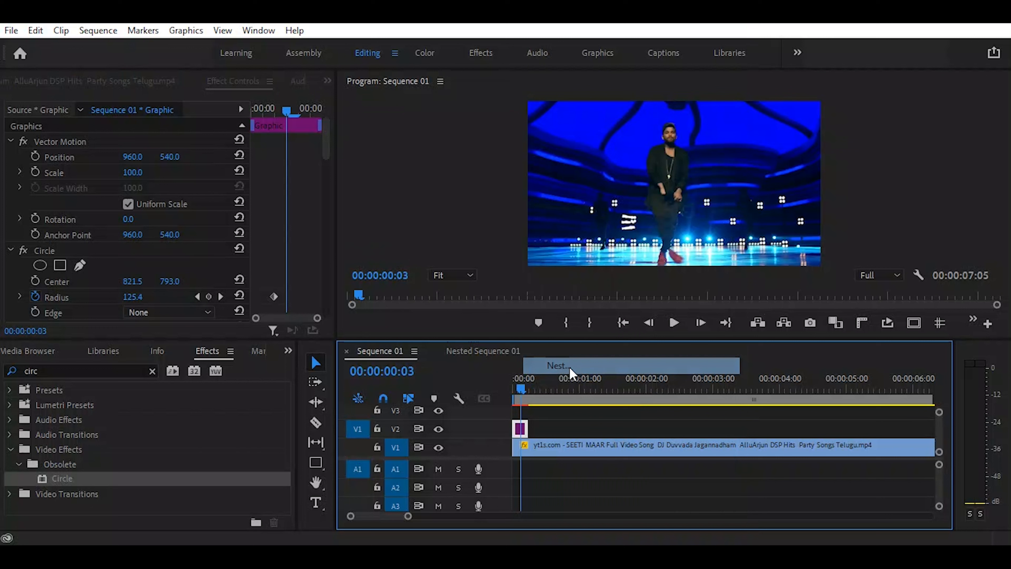
{"action": "left_click", "coordinate": [471, 299]}
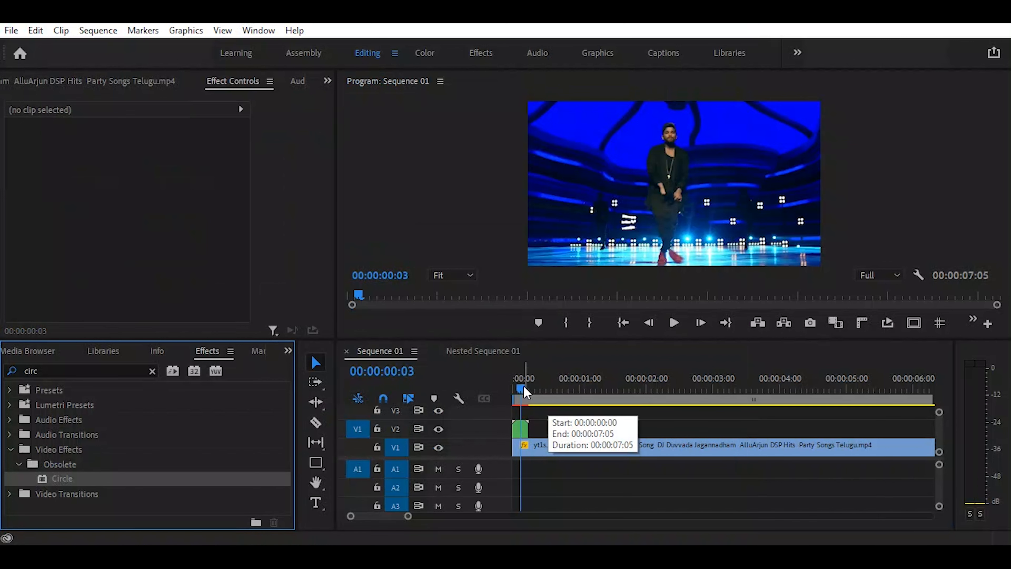
Move the nested clip on track V2 so that it starts at 00:00:00:03.
{"action": "left_click_drag", "start_coordinate": [521, 387], "coordinate": [522, 390]}
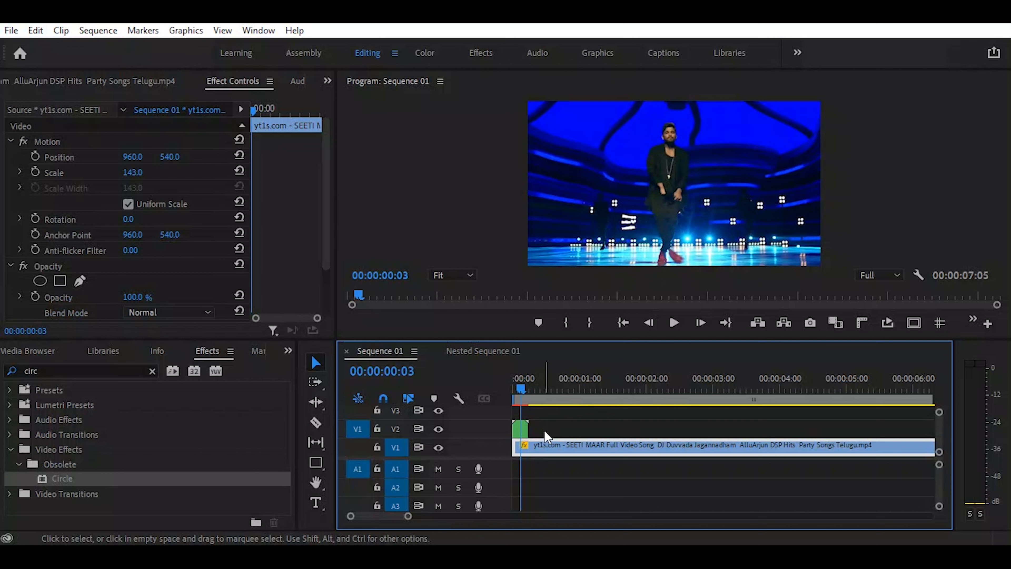
{"action": "key", "text": "="}
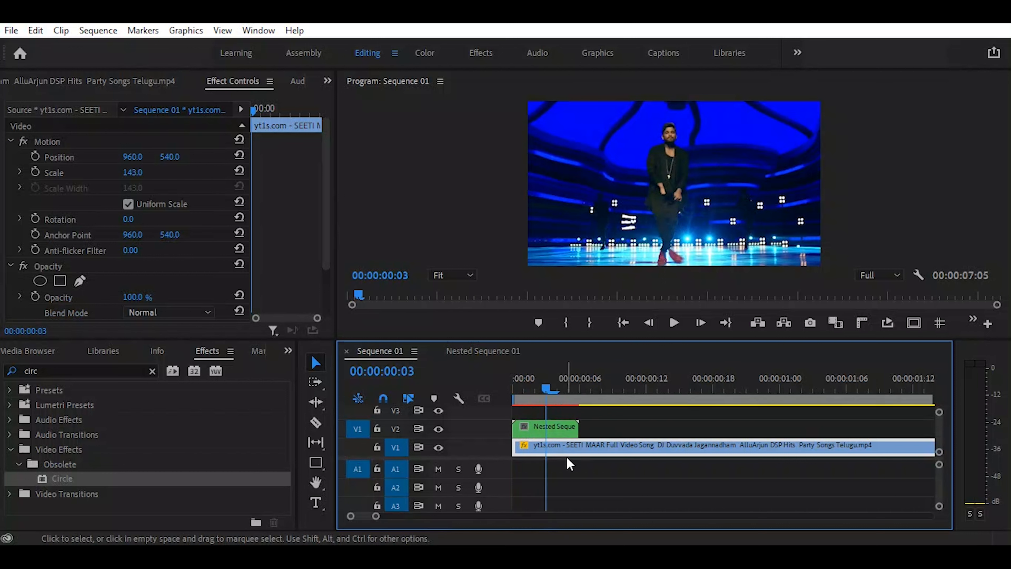
{"action": "mouse_move", "coordinate": [551, 389]}
{"action": "left_mouse_down"}
{"action": "mouse_move", "coordinate": [576, 393]}
{"action": "mouse_move", "coordinate": [546, 402]}
{"action": "left_mouse_up"}
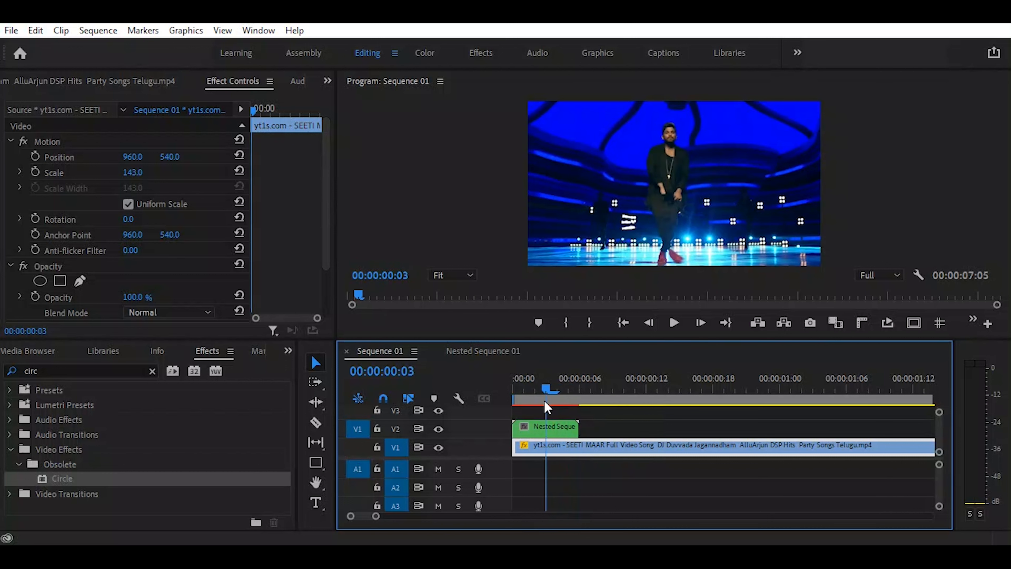
{"action": "left_click", "coordinate": [557, 428]}
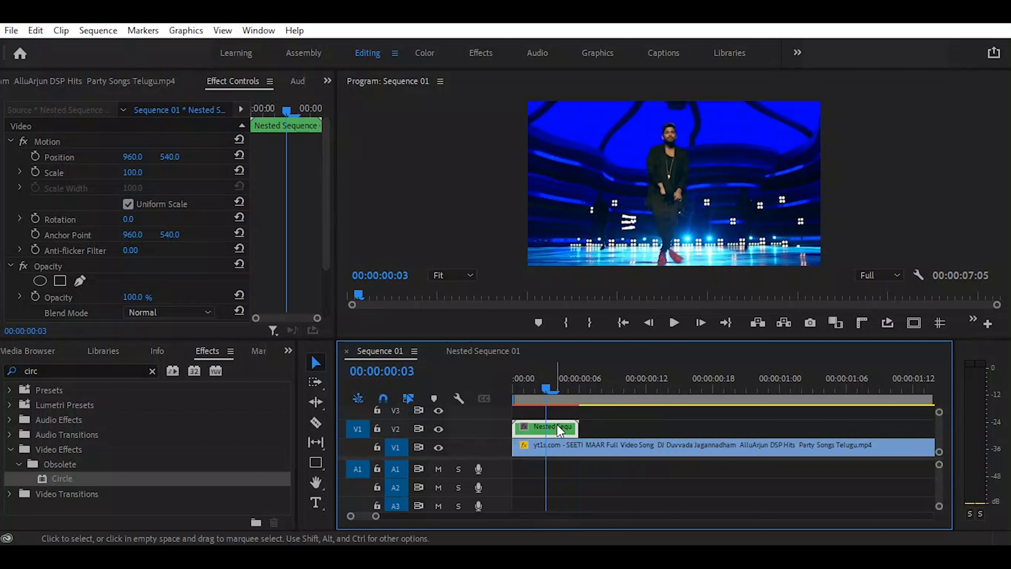
{"action": "left_click_drag", "start_coordinate": [556, 427], "coordinate": [638, 452]}
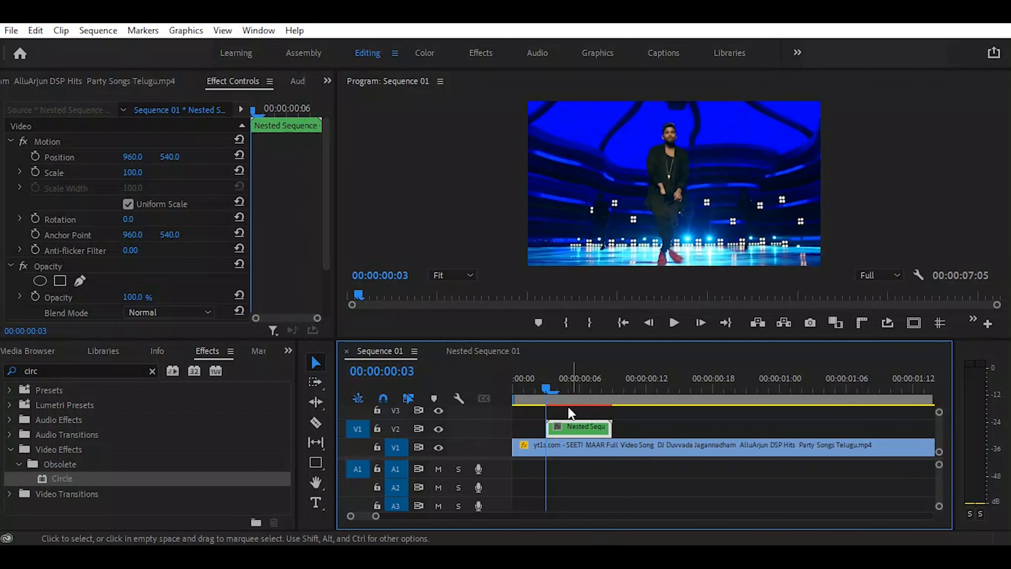
Reposition the nested scribble down beside the dancer's foot, at about 894.4, 695.7, and check it at 00:00:00:05.
{"action": "left_click_drag", "start_coordinate": [546, 388], "coordinate": [581, 403]}
{"action": "left_click", "coordinate": [588, 429]}
{"action": "left_click", "coordinate": [627, 220]}
{"action": "left_click", "coordinate": [626, 220]}
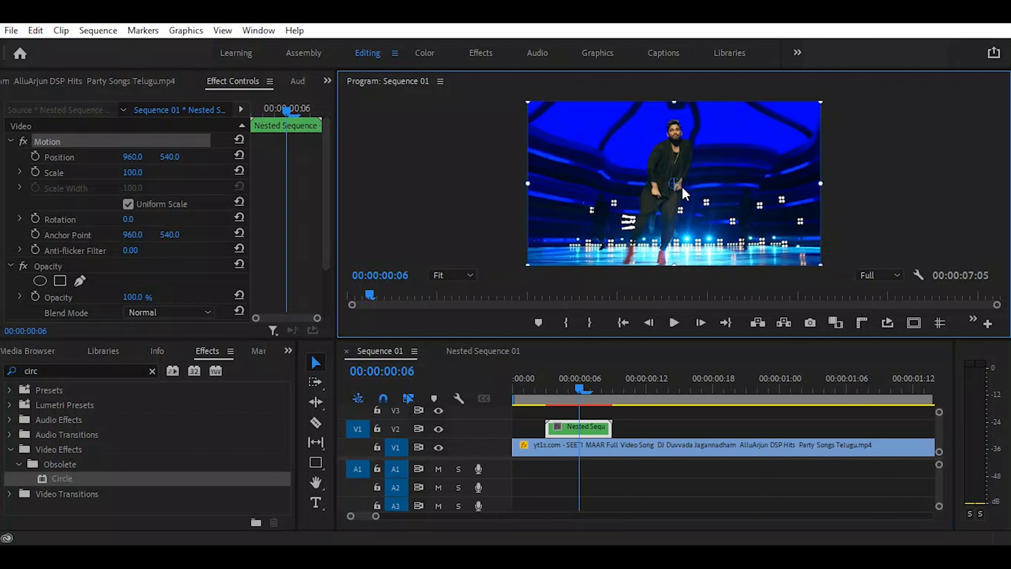
{"action": "left_click_drag", "start_coordinate": [673, 188], "coordinate": [664, 206]}
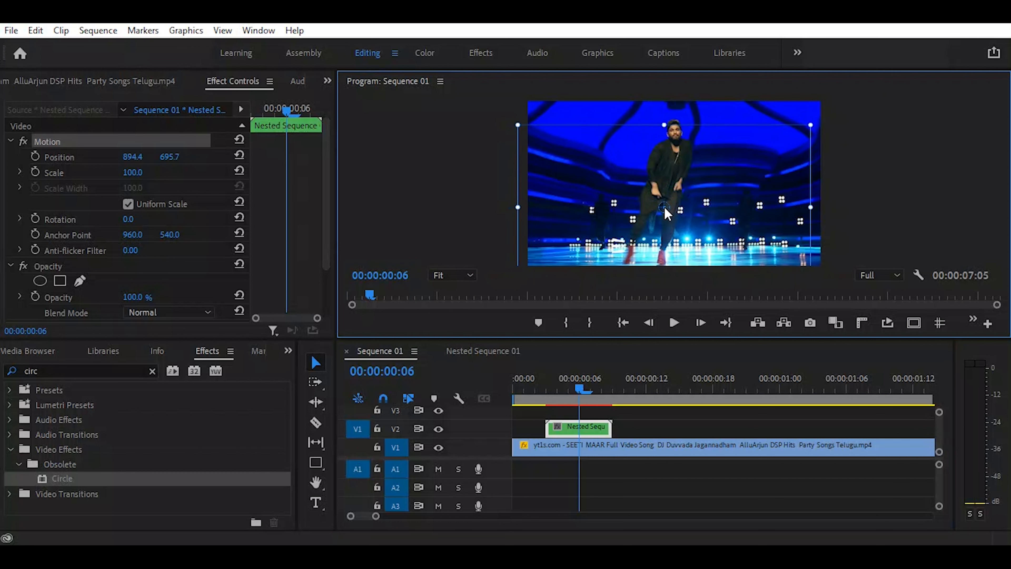
{"action": "left_click_drag", "start_coordinate": [581, 378], "coordinate": [569, 402]}
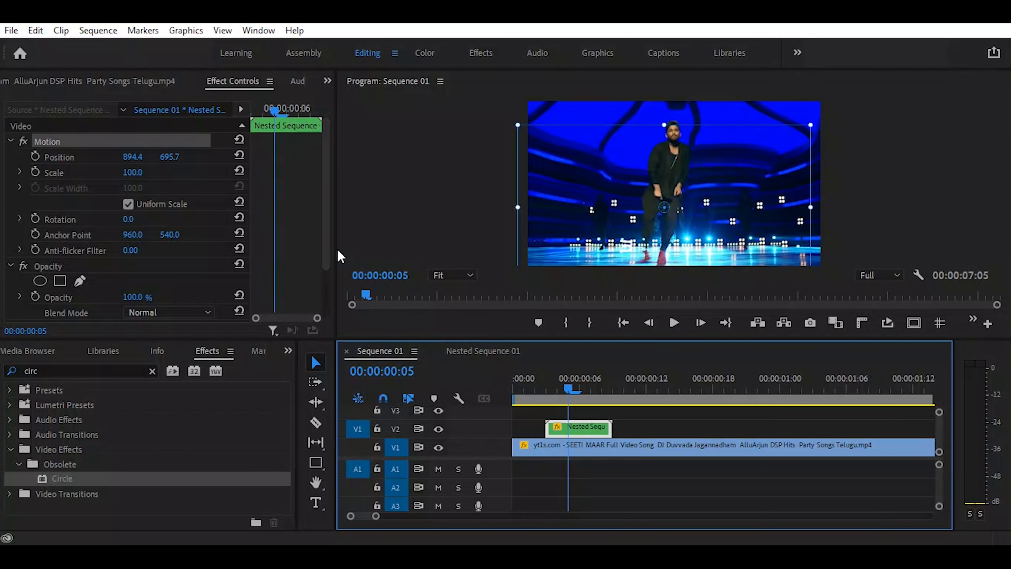
Open the nested sequence from track V2 and select the graphic clip inside it.
{"action": "left_click_drag", "start_coordinate": [327, 218], "coordinate": [323, 276]}
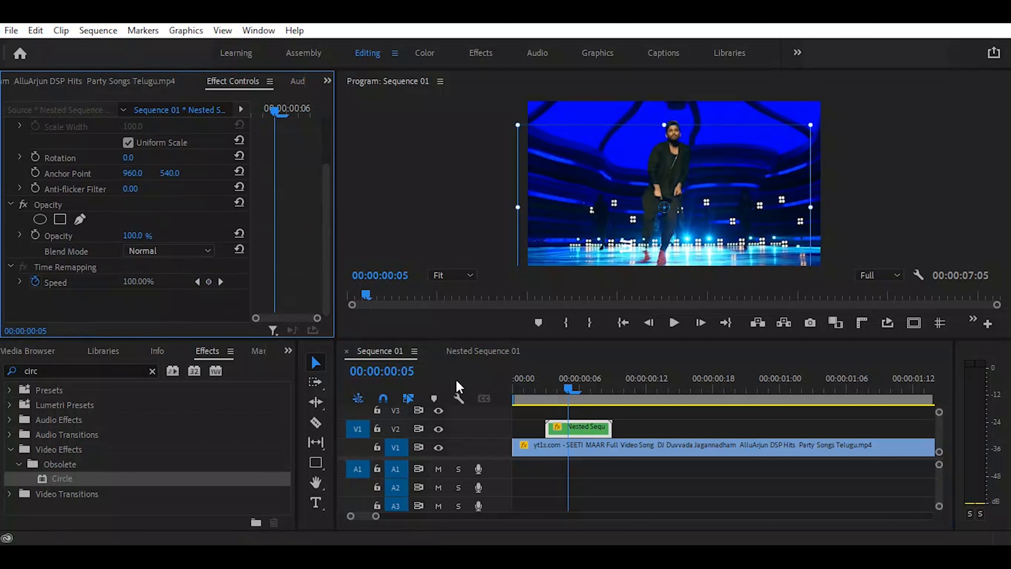
{"action": "left_click", "coordinate": [582, 426]}
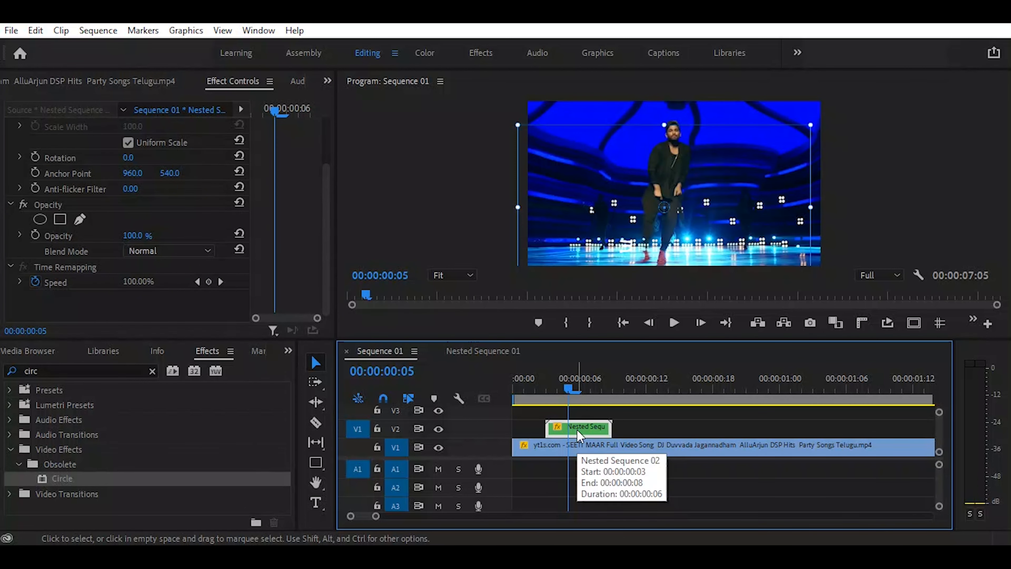
{"action": "double_click", "coordinate": [577, 430]}
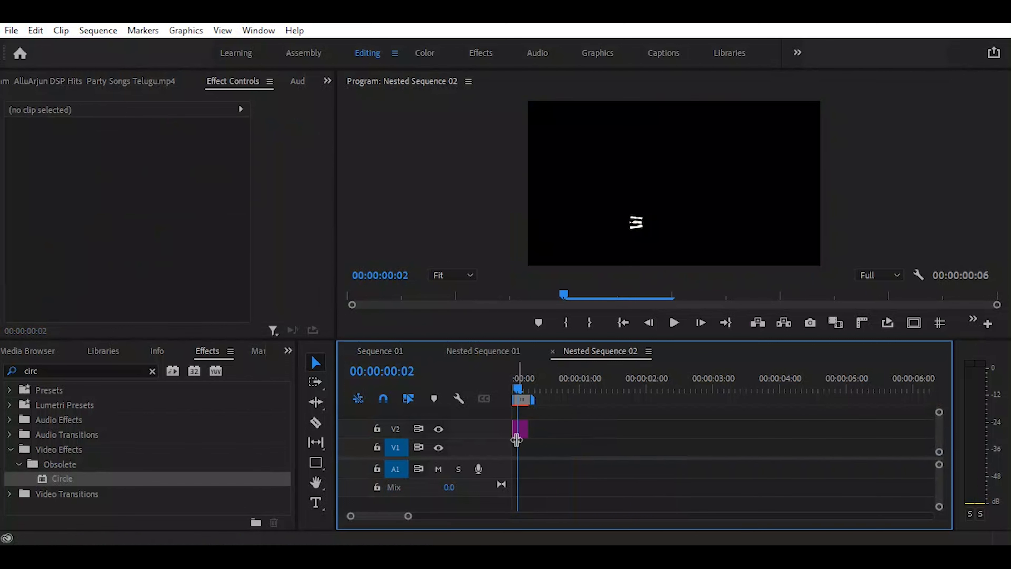
{"action": "left_click", "coordinate": [520, 432]}
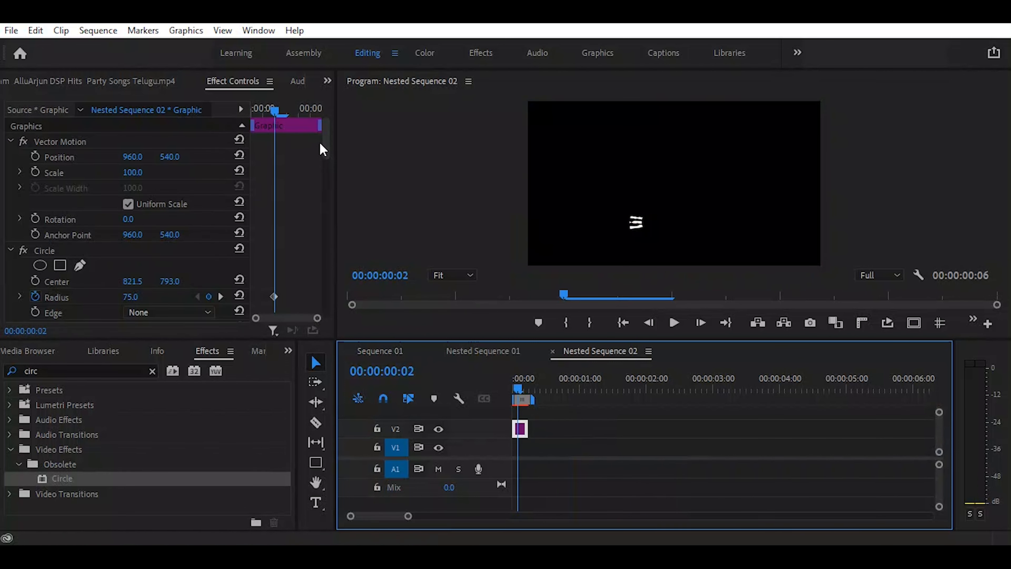
Change the fill of the first listed shape in the graphic clip to blue, 1200FF.
{"action": "scroll", "coordinate": [327, 139], "scroll_direction": "down", "scroll_amount": 5}
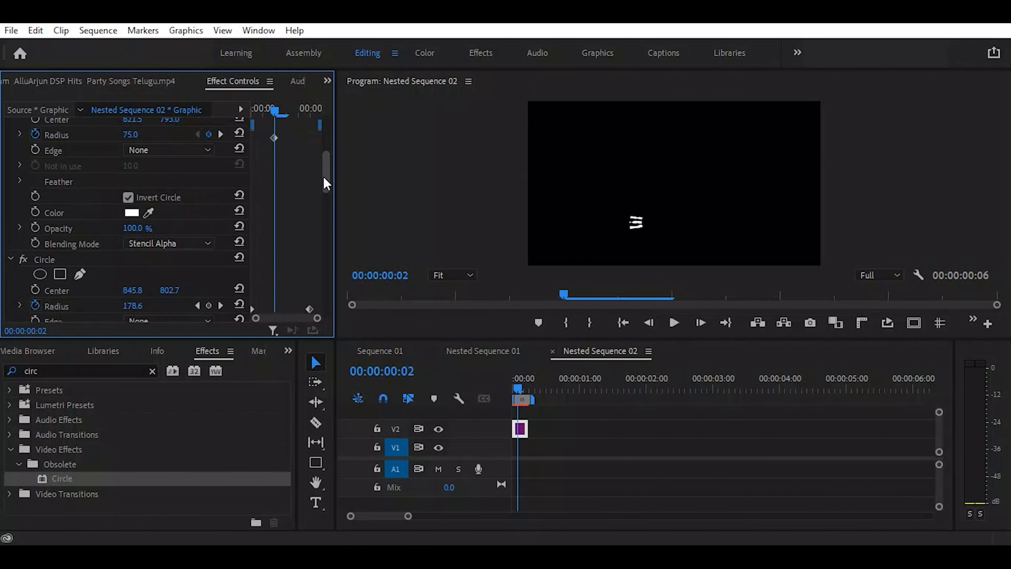
{"action": "scroll", "coordinate": [326, 190], "scroll_direction": "down", "scroll_amount": 5}
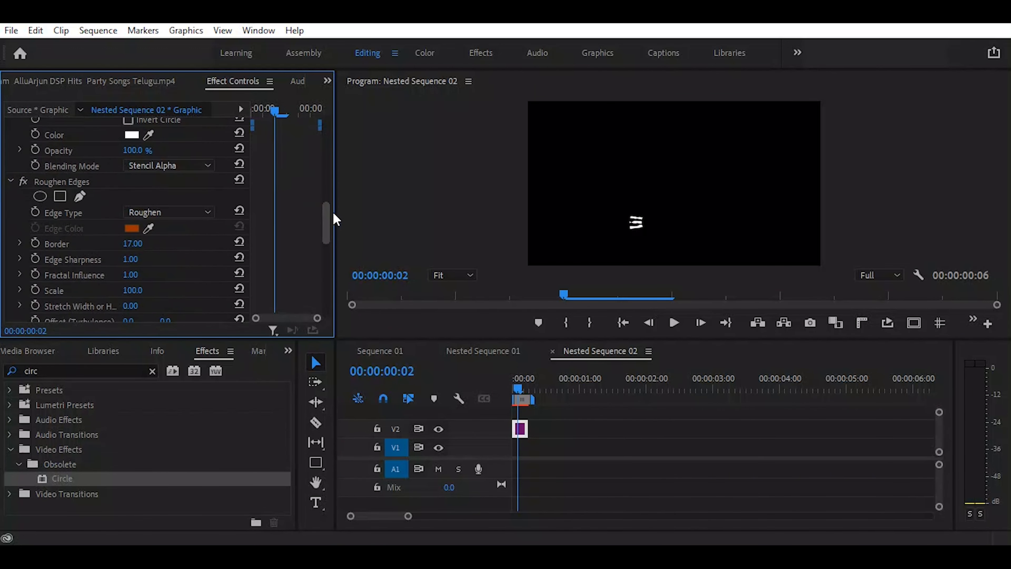
{"action": "left_click_drag", "start_coordinate": [334, 219], "coordinate": [339, 257]}
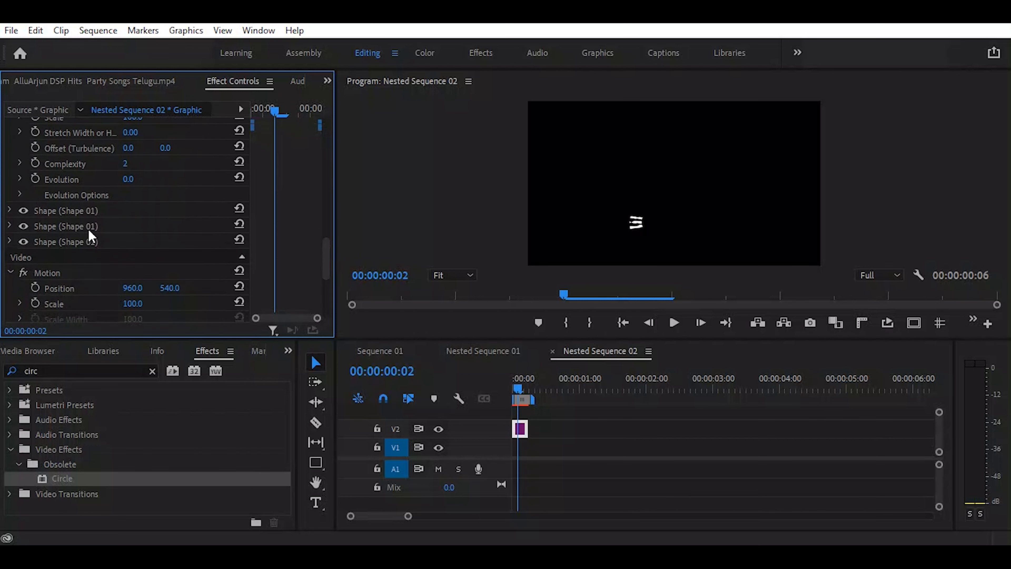
{"action": "left_click", "coordinate": [9, 211]}
{"action": "left_click", "coordinate": [85, 279]}
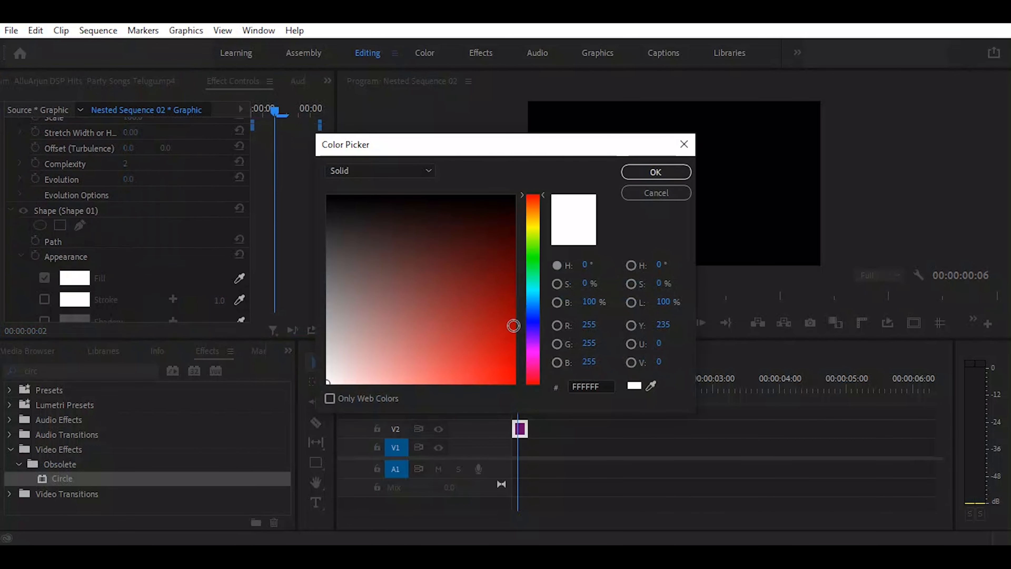
{"action": "left_click", "coordinate": [534, 324]}
{"action": "left_click_drag", "start_coordinate": [504, 313], "coordinate": [514, 382]}
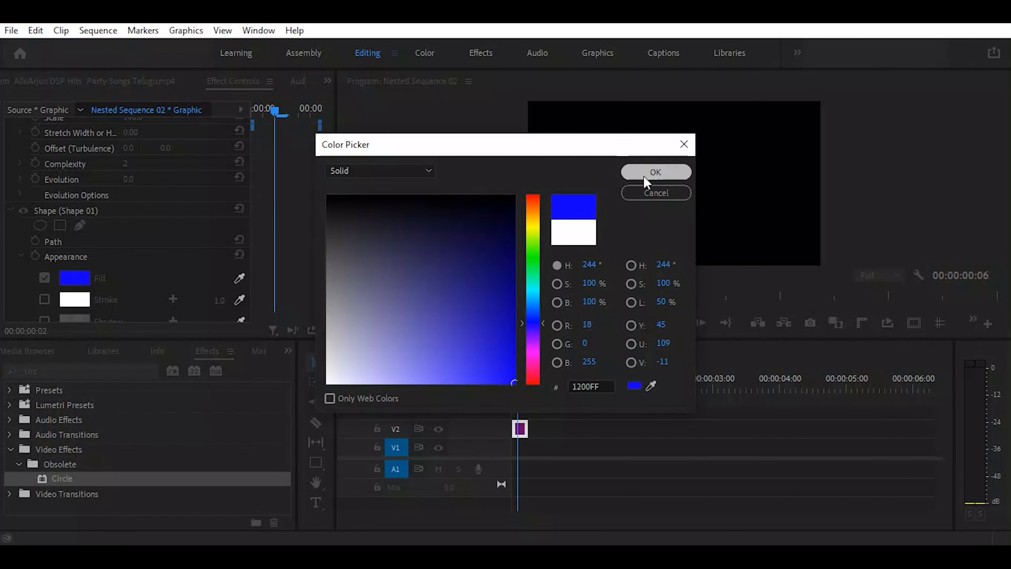
{"action": "left_click", "coordinate": [655, 172]}
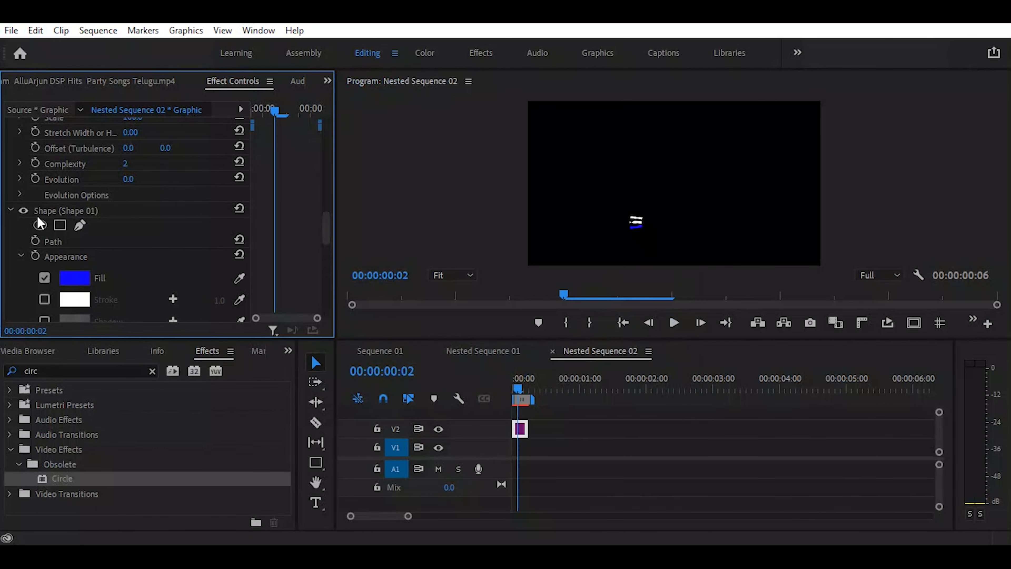
Change the fill of the second listed shape in the graphic clip to green, 0ACE00.
{"action": "left_click", "coordinate": [11, 210]}
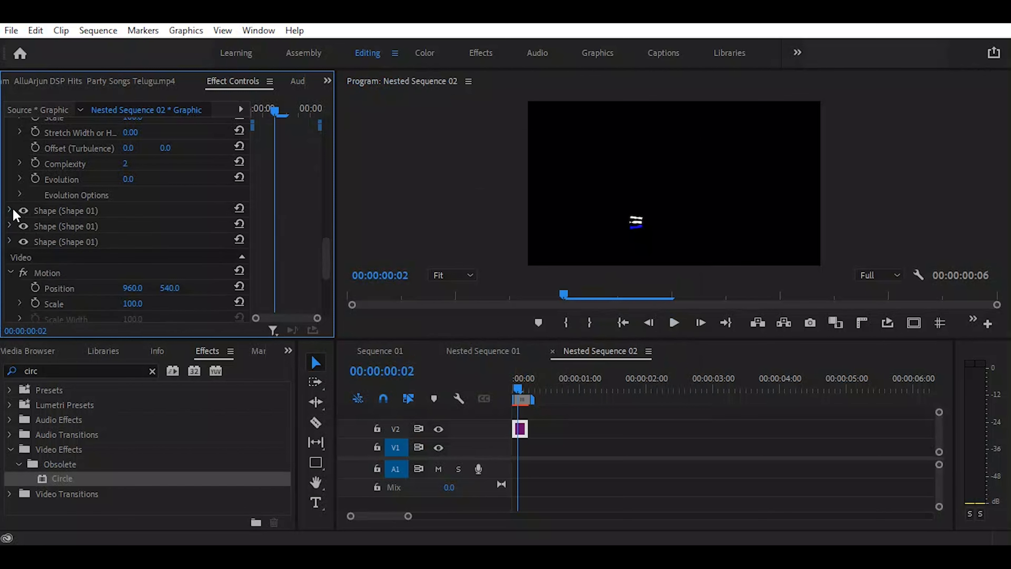
{"action": "left_click", "coordinate": [10, 226]}
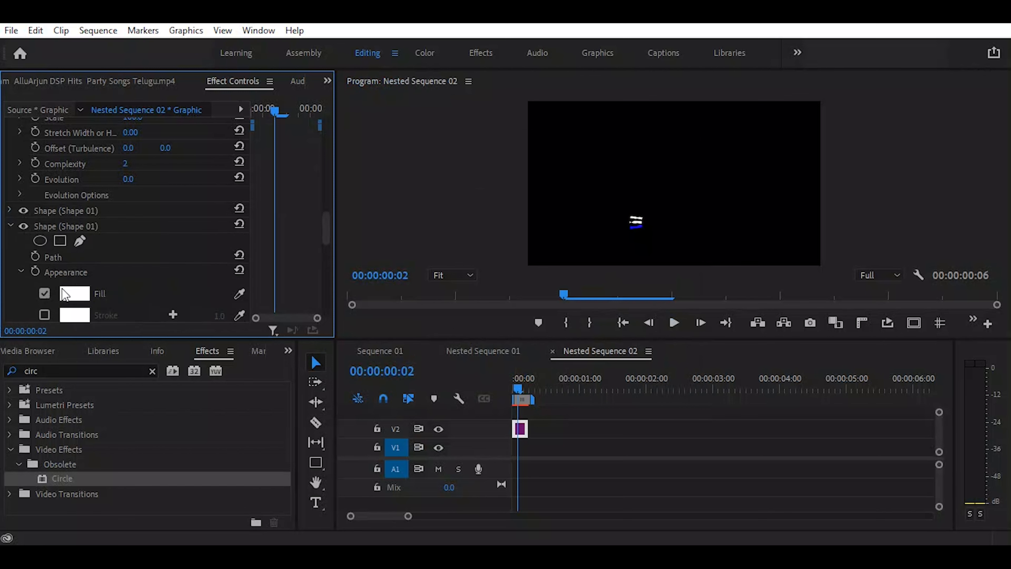
{"action": "left_click", "coordinate": [75, 293]}
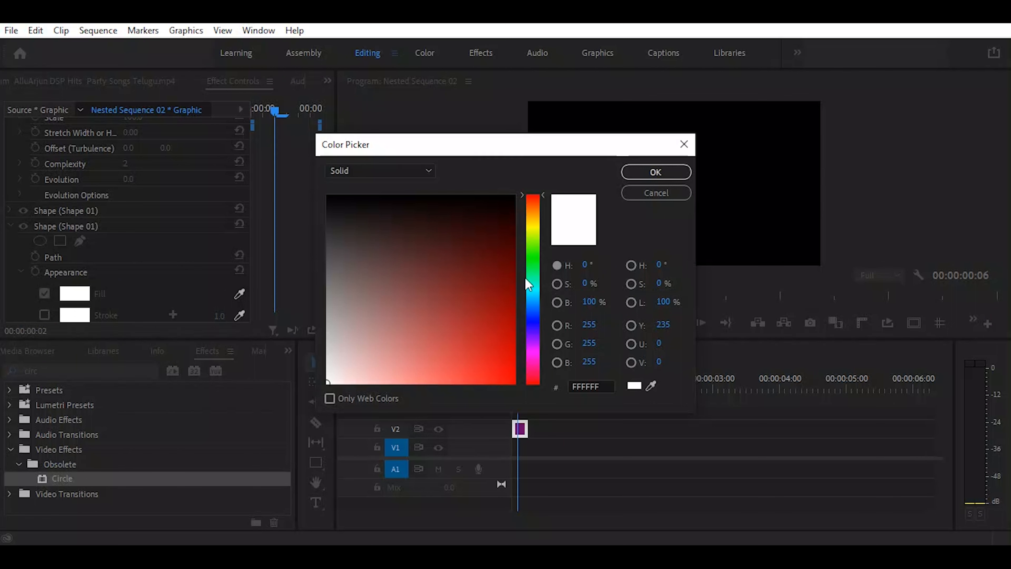
{"action": "left_click", "coordinate": [534, 257]}
{"action": "left_click", "coordinate": [501, 311]}
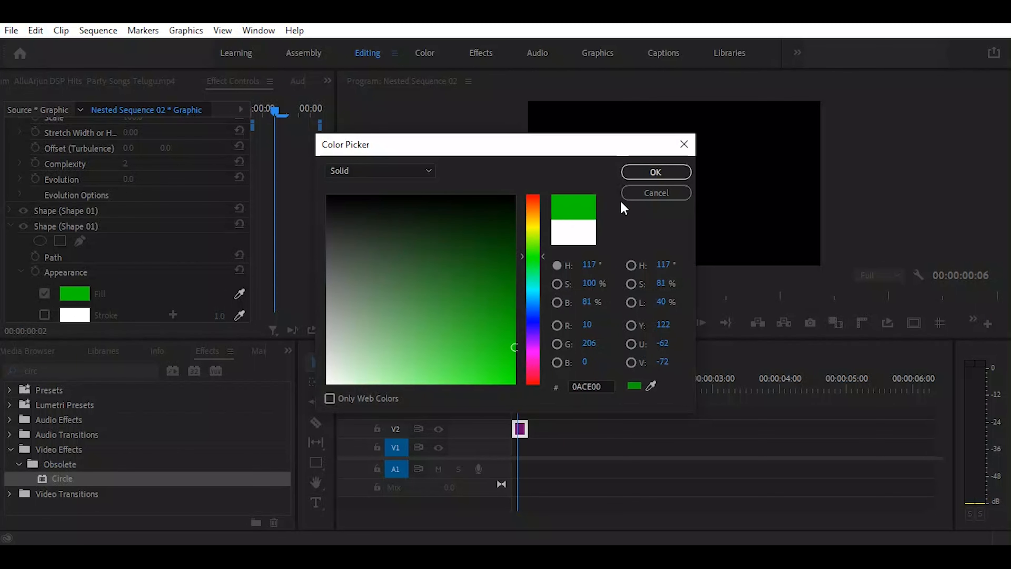
{"action": "left_click", "coordinate": [656, 172]}
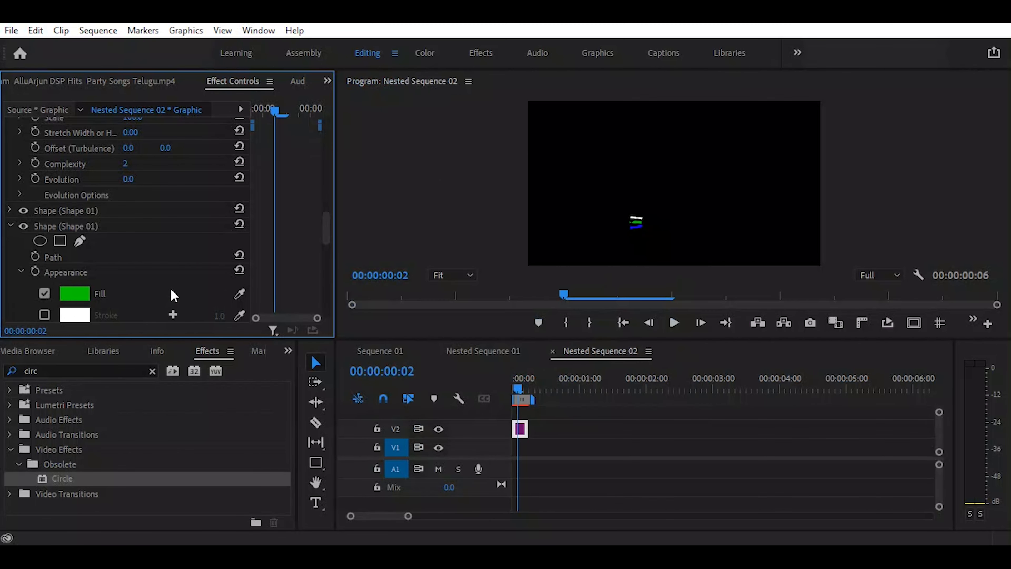
{"action": "left_click", "coordinate": [11, 227]}
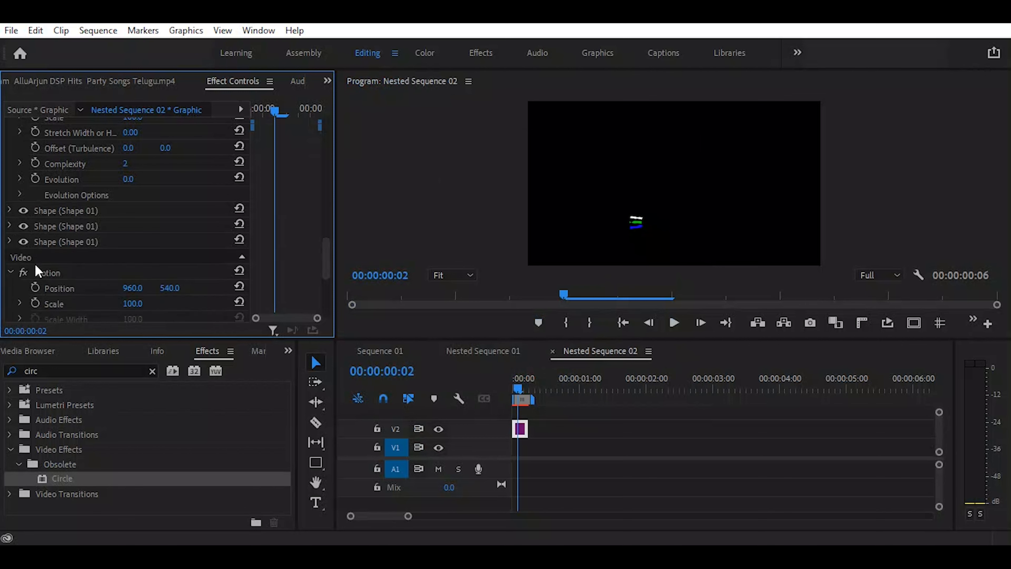
Change the fill of the third listed shape in the graphic clip to bright red.
{"action": "left_click", "coordinate": [11, 242]}
{"action": "left_click", "coordinate": [75, 309]}
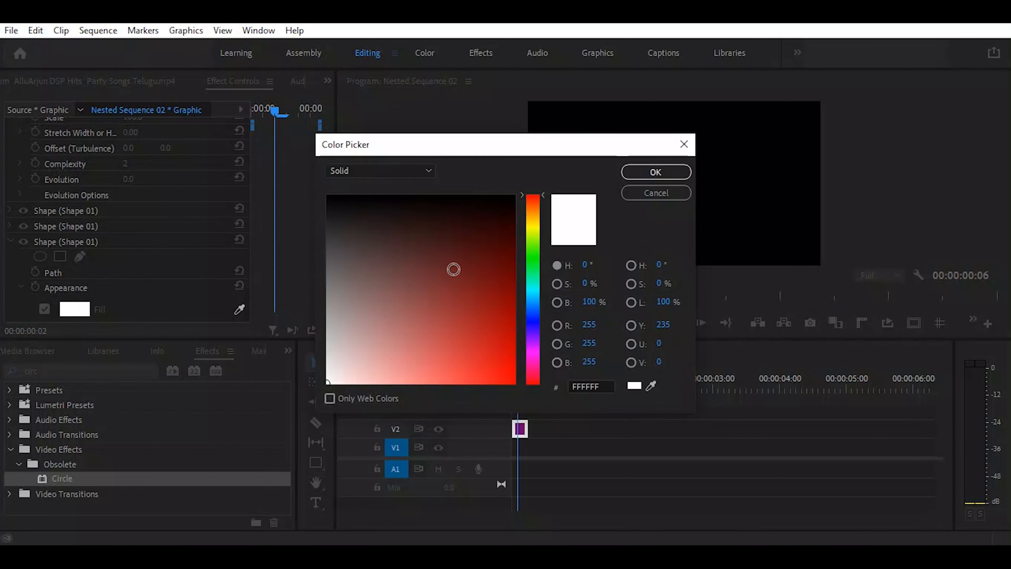
{"action": "left_click", "coordinate": [506, 361]}
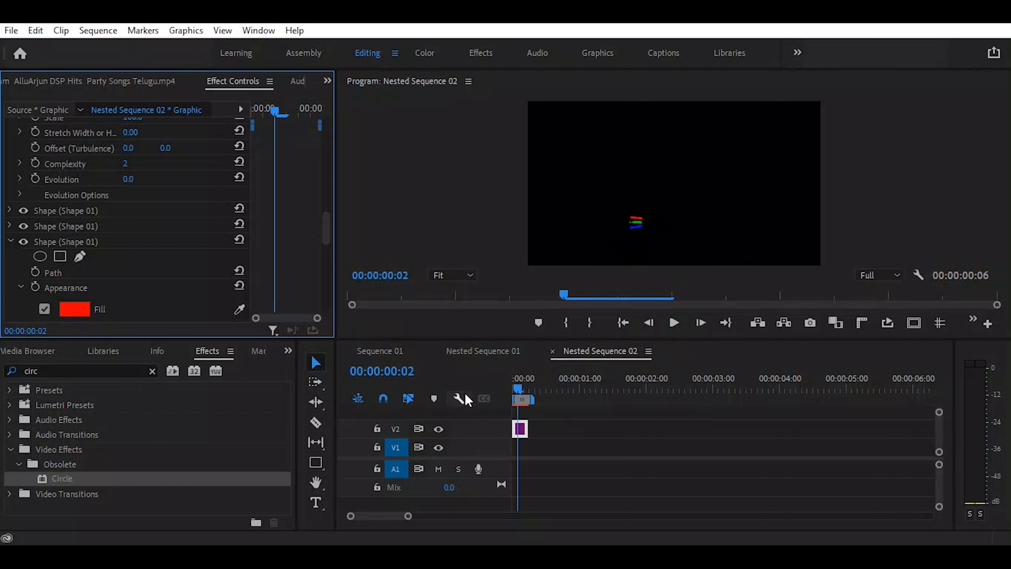
Return to Sequence 01 and play it from 00:00:00:02 to check the recoloured scribble beside the dancer.
{"action": "left_click", "coordinate": [381, 351]}
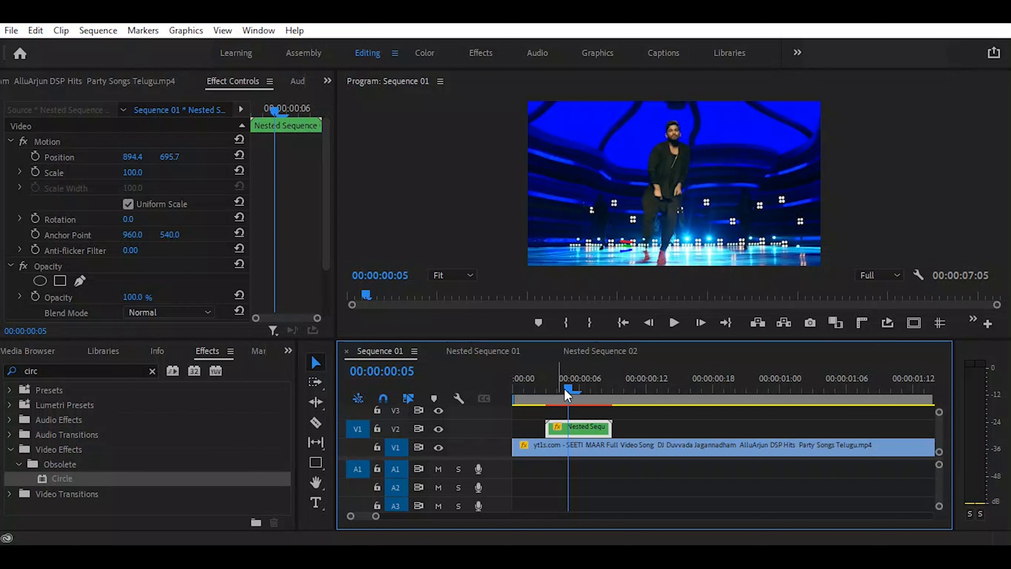
{"action": "left_click_drag", "start_coordinate": [565, 389], "coordinate": [530, 402]}
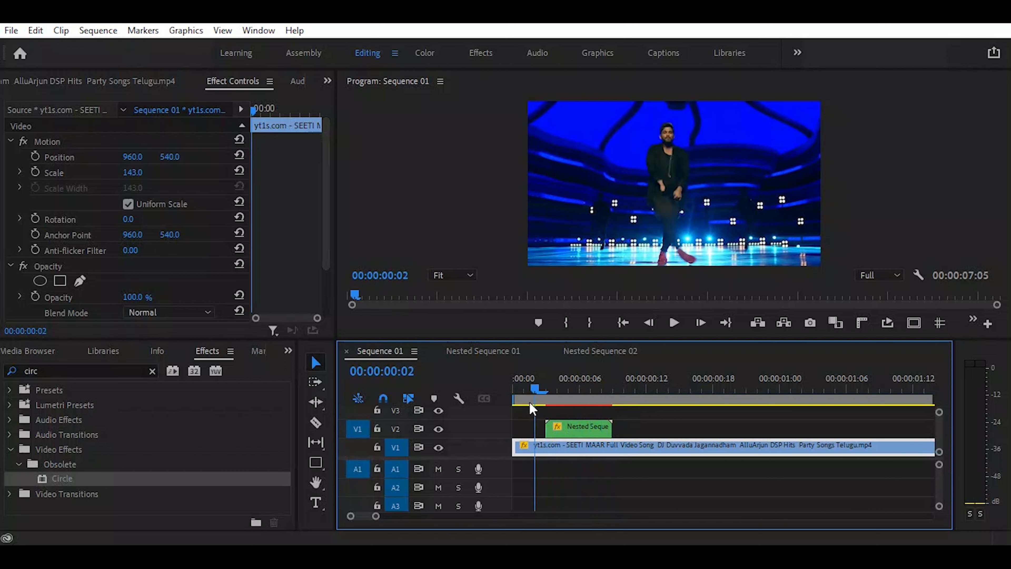
{"action": "key", "text": "space"}
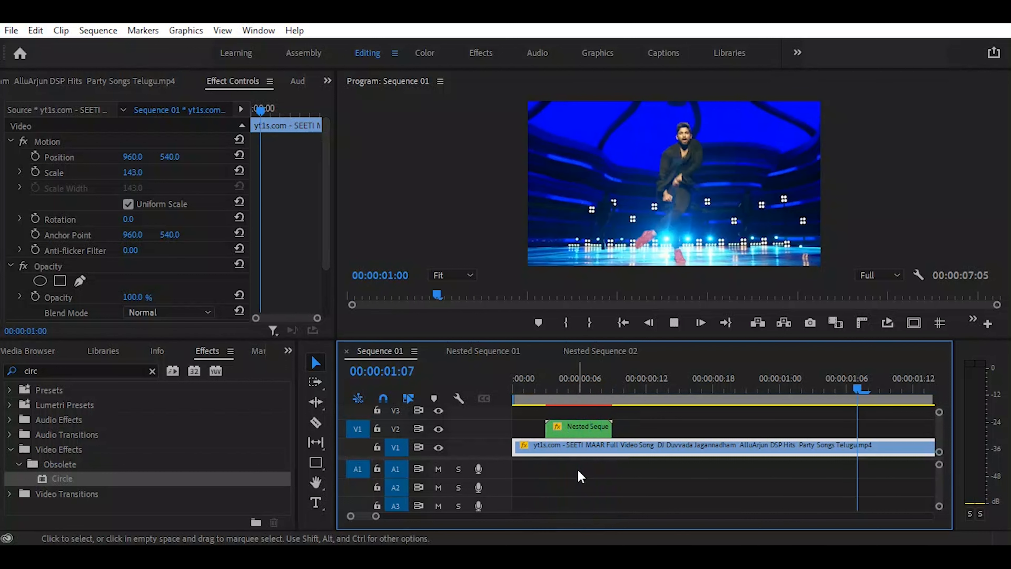
{"action": "key", "text": "space"}
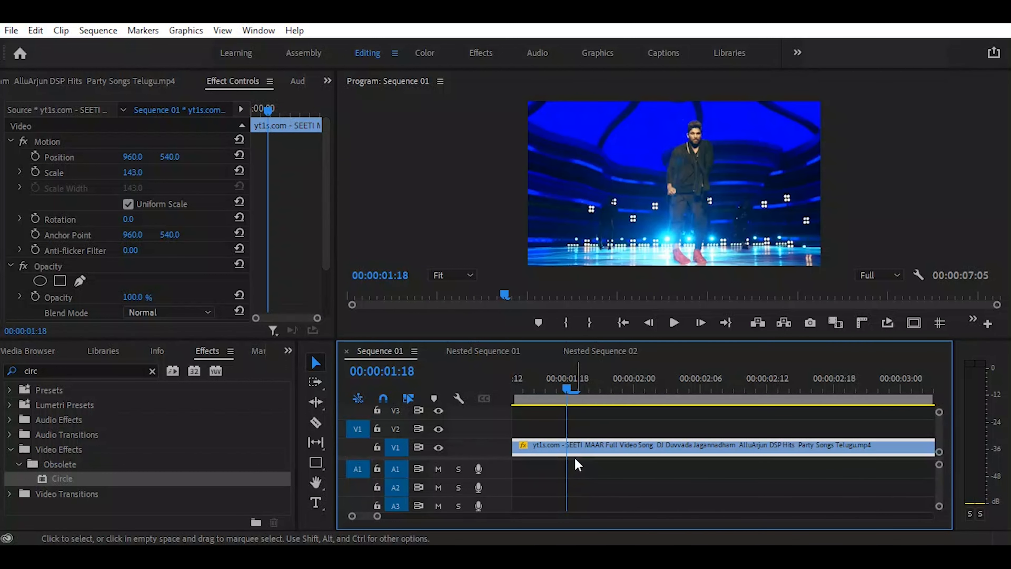
Duplicate the nested scribble clip on track V2 so that the copy starts at 00:00:01:04.
{"action": "scroll", "coordinate": [564, 425], "scroll_direction": "down", "scroll_amount": 5}
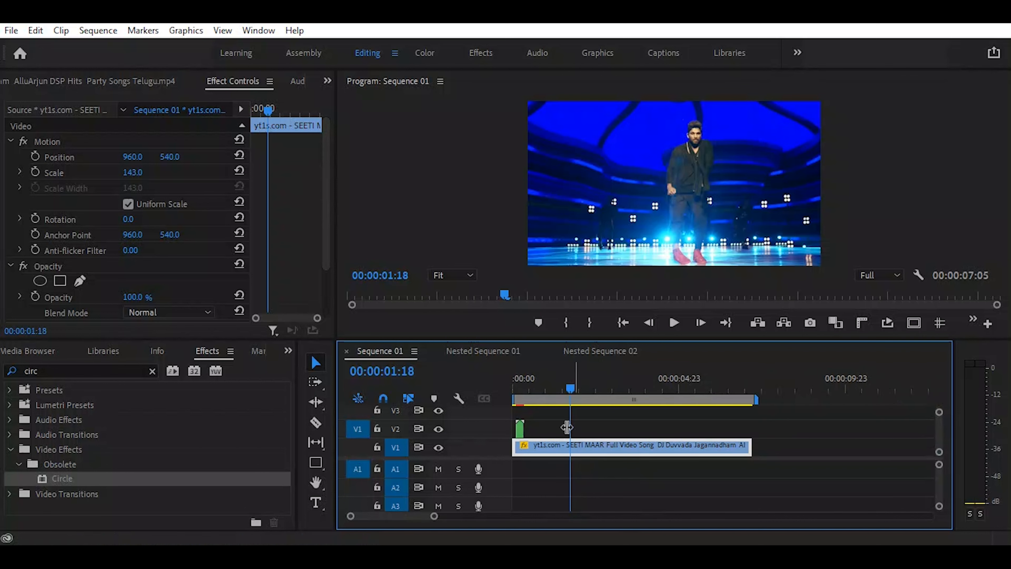
{"action": "left_click", "coordinate": [526, 385]}
{"action": "scroll", "coordinate": [526, 382], "scroll_direction": "up", "scroll_amount": 5}
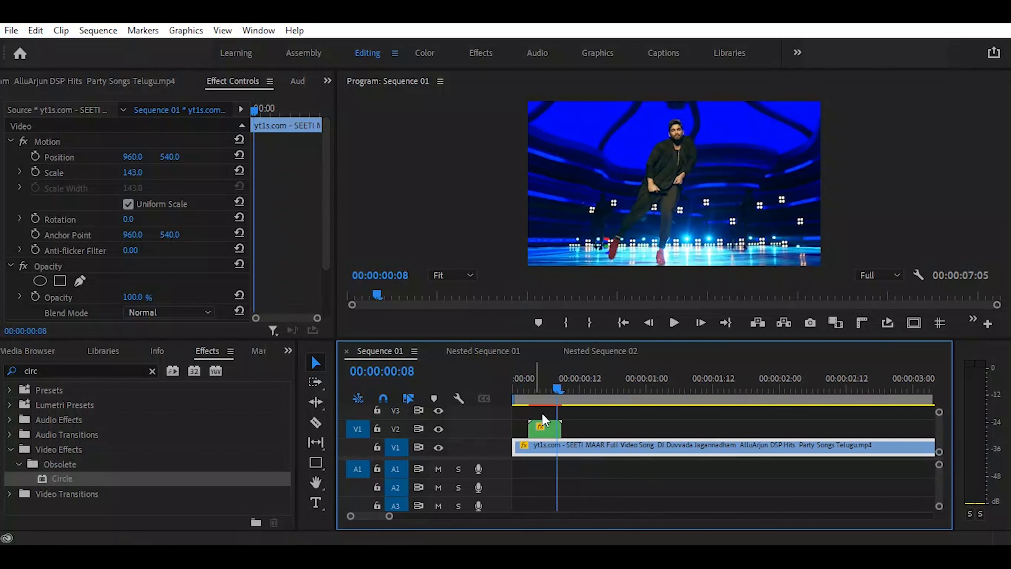
{"action": "left_click", "coordinate": [545, 430]}
{"action": "left_click_drag", "start_coordinate": [558, 386], "coordinate": [667, 416]}
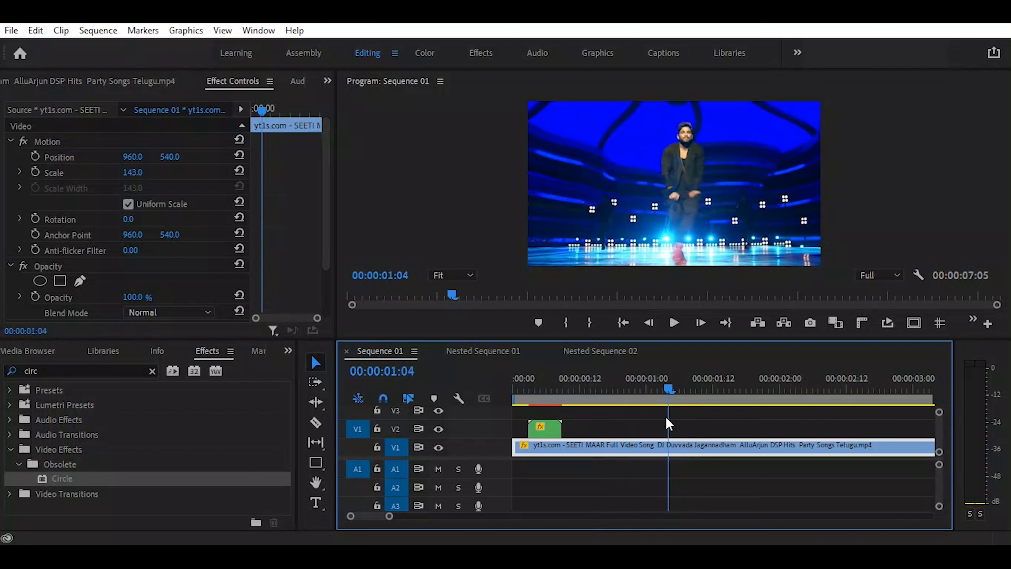
{"action": "left_click", "coordinate": [547, 428]}
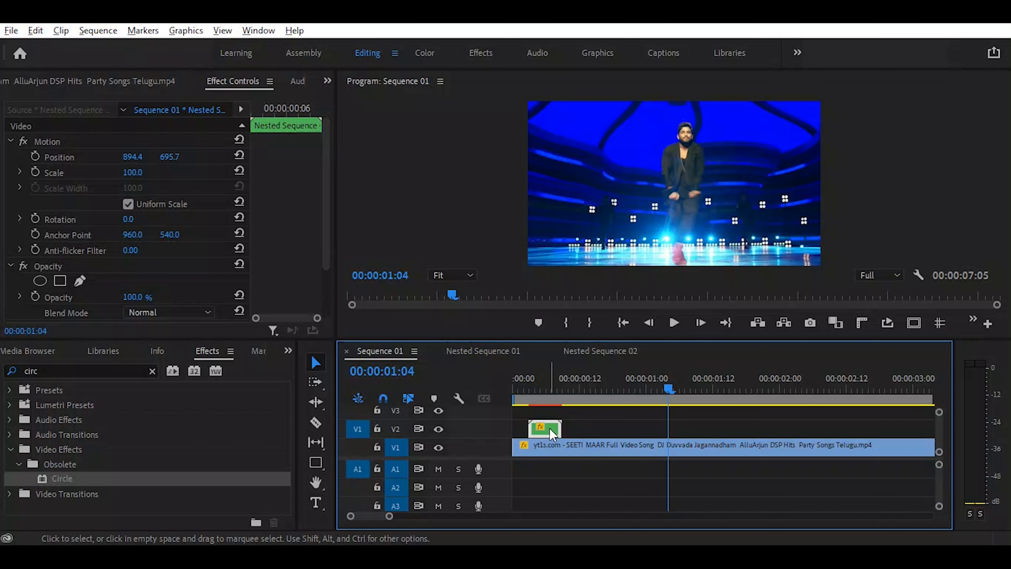
{"action": "left_click_drag", "start_coordinate": [565, 429], "coordinate": [683, 433]}
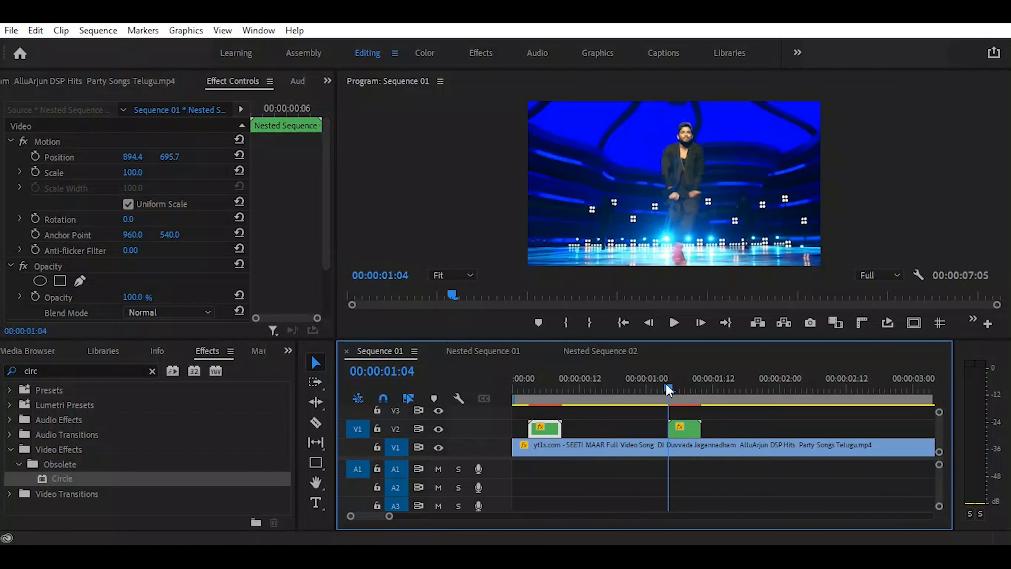
Rotate the duplicated scribble clip to 180° and reposition it beside the dancer's other foot, at about 1030.5, 1099.5.
{"action": "left_click_drag", "start_coordinate": [669, 388], "coordinate": [685, 399]}
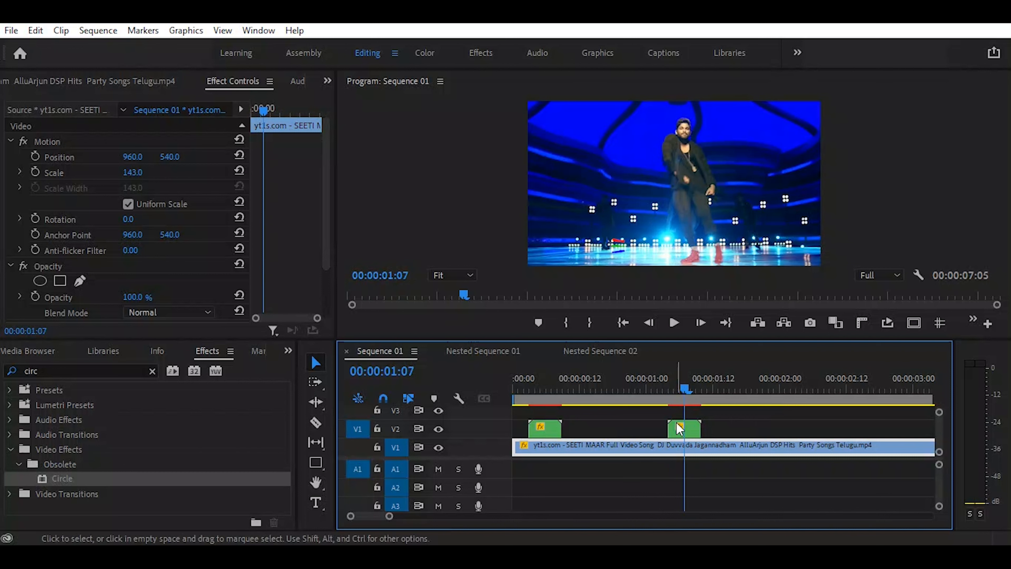
{"action": "left_click", "coordinate": [688, 426]}
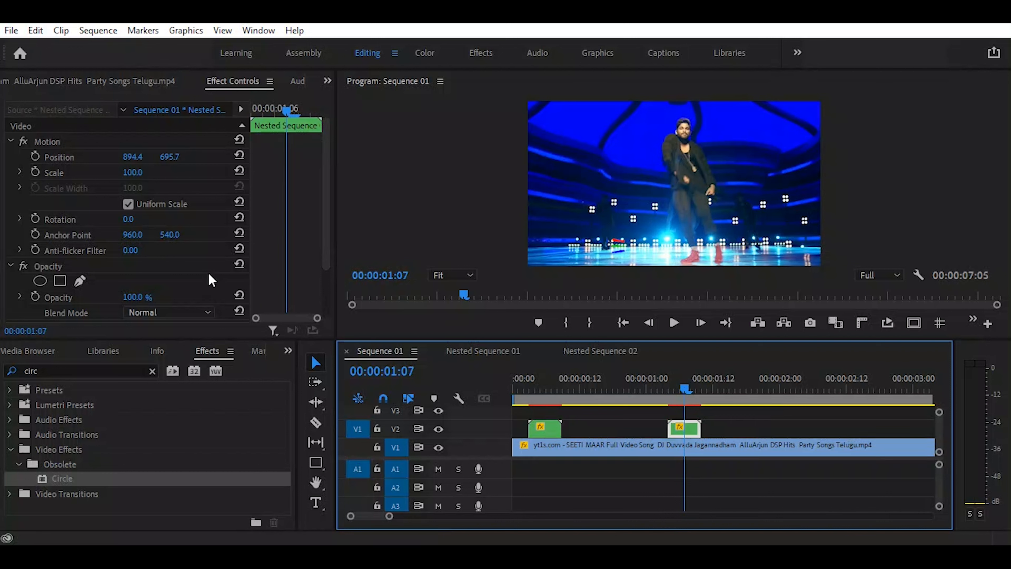
{"action": "left_click", "coordinate": [126, 221]}
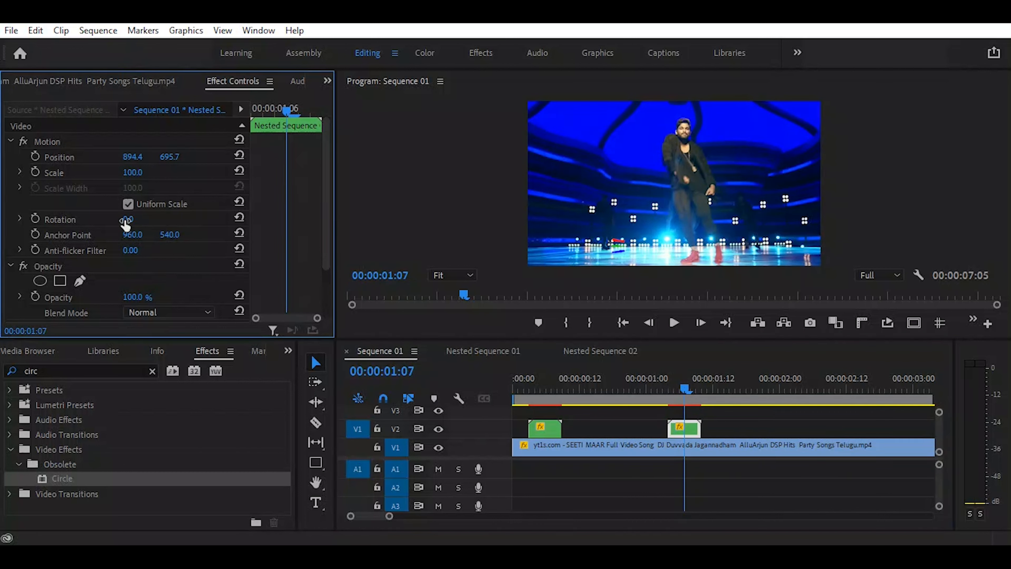
{"action": "left_click", "coordinate": [126, 220]}
{"action": "type", "text": "9"}
{"action": "left_click", "coordinate": [173, 252]}
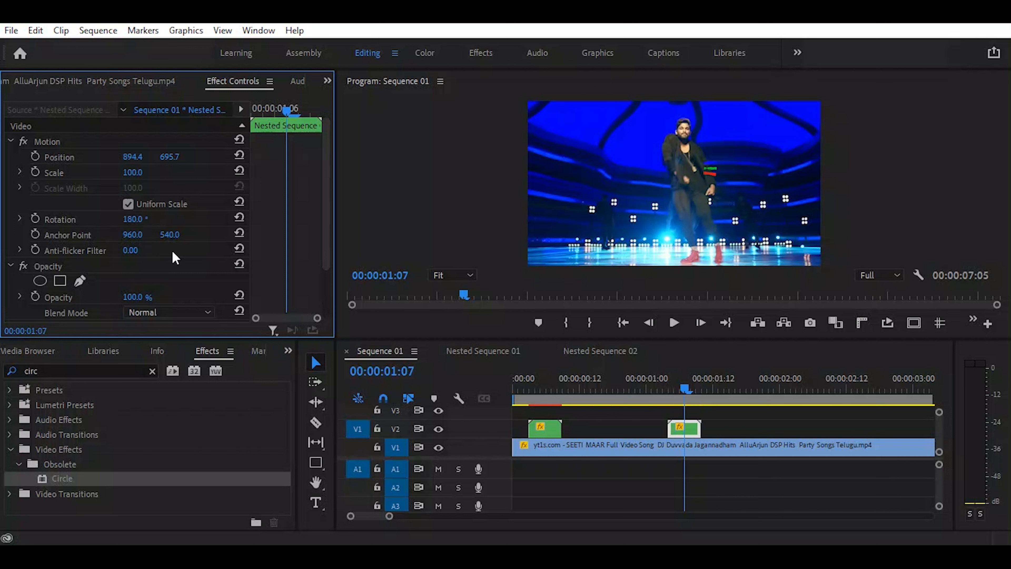
{"action": "left_click", "coordinate": [715, 171]}
{"action": "left_click_drag", "start_coordinate": [715, 171], "coordinate": [732, 232]}
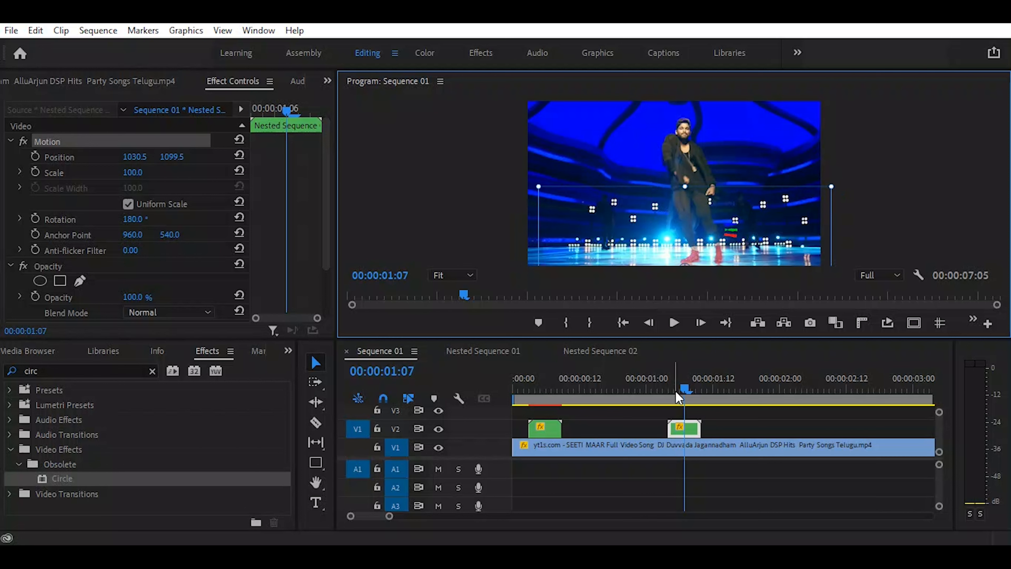
Scrub past the second scribble to 00:00:01:22, and play the sequence from its start to review both bursts.
{"action": "left_click_drag", "start_coordinate": [689, 381], "coordinate": [769, 398]}
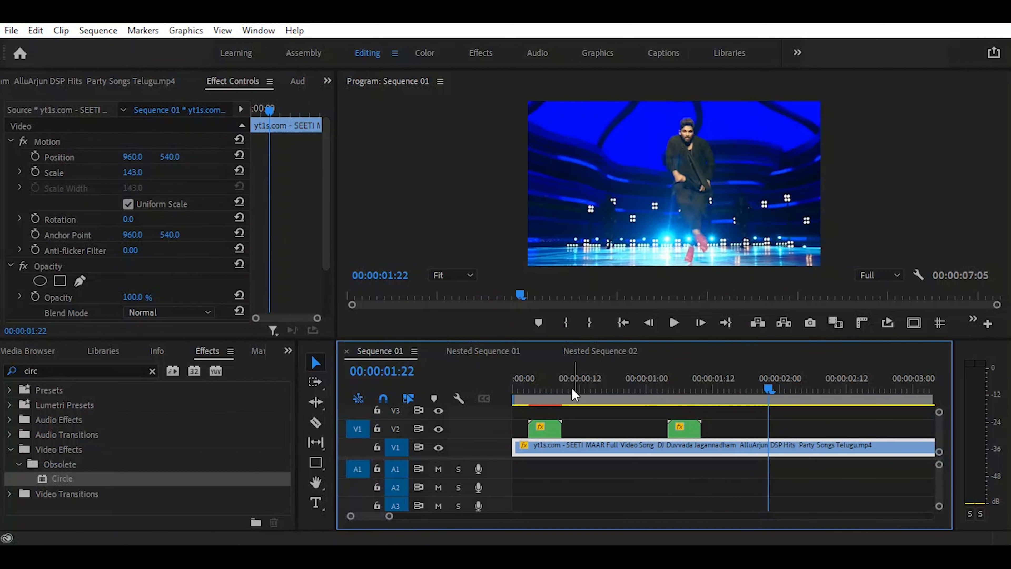
{"action": "left_click", "coordinate": [517, 388]}
{"action": "key", "text": "space"}
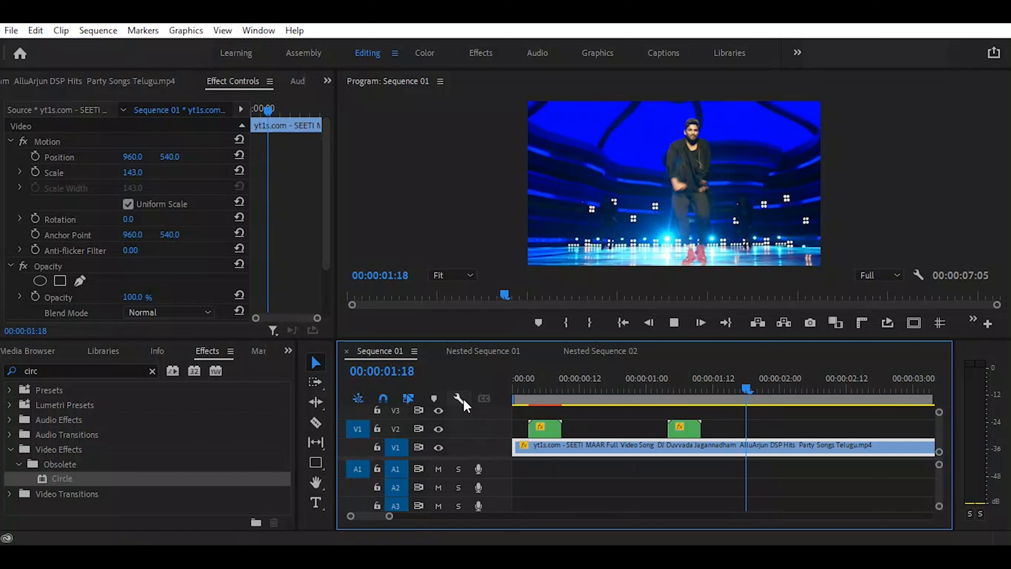
{"action": "key", "text": "space"}
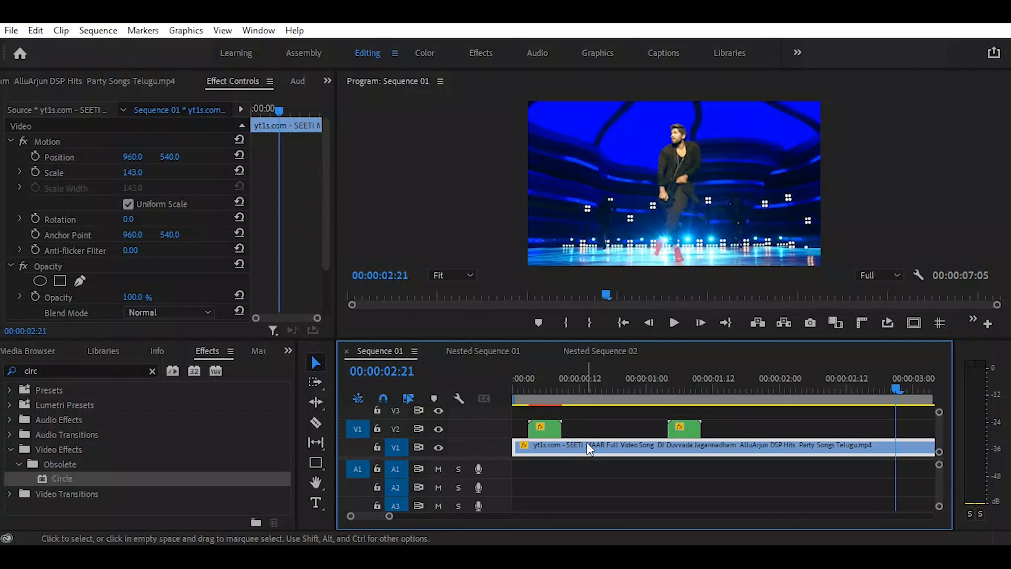
Slow the dance video on track V1 down to 50% speed.
{"action": "right_click", "coordinate": [595, 444]}
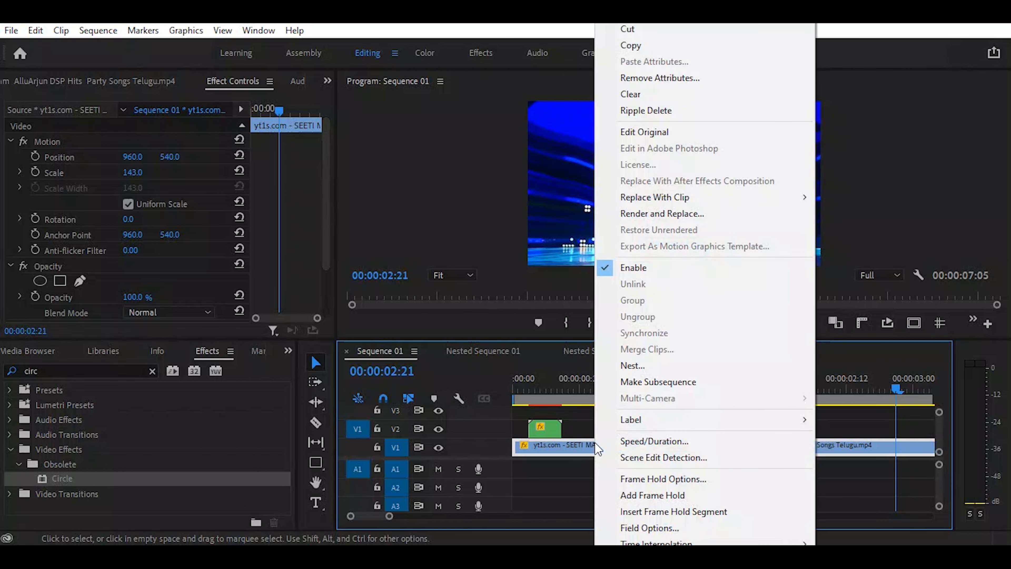
{"action": "left_click", "coordinate": [642, 443]}
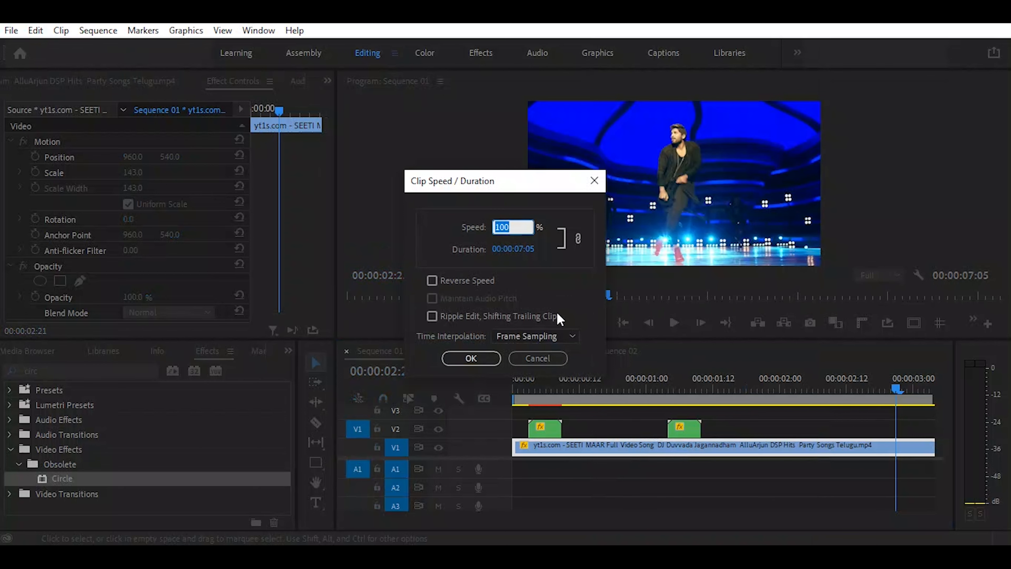
{"action": "type", "text": "50"}
{"action": "key", "text": "Return"}
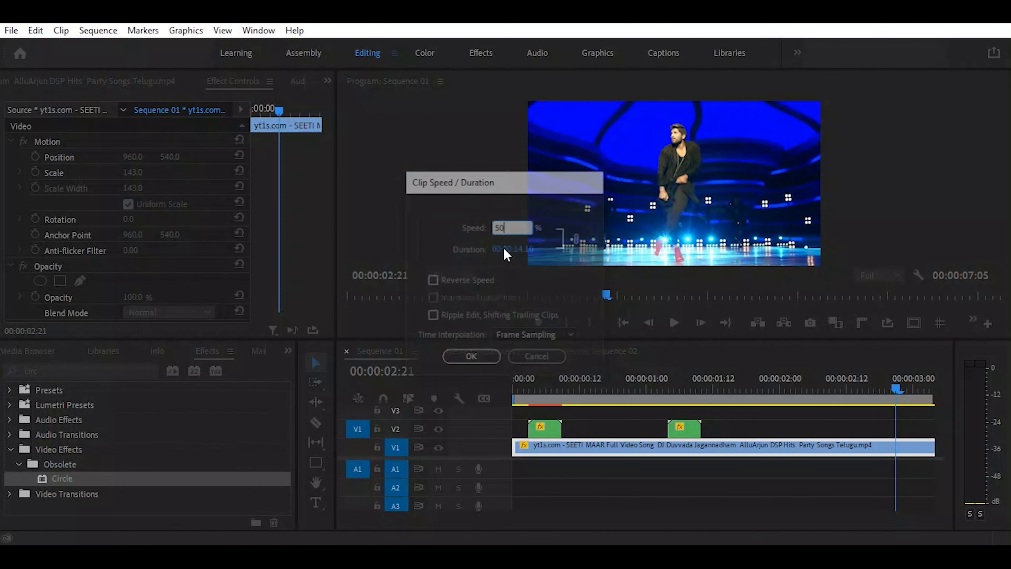
Slow the first nested scribble clip on track V2 down to 50% speed.
{"action": "left_click_drag", "start_coordinate": [536, 391], "coordinate": [577, 407]}
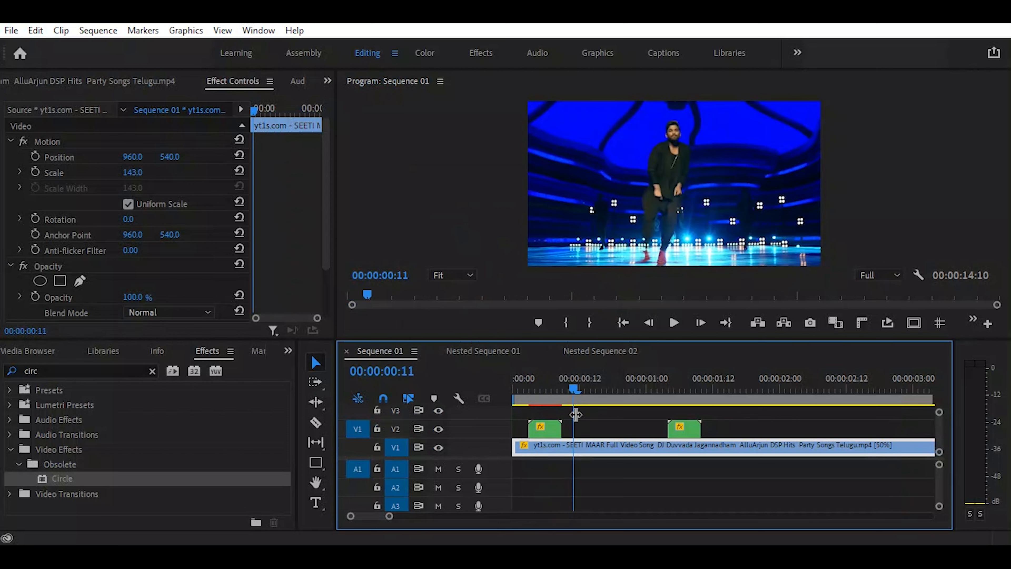
{"action": "right_click", "coordinate": [551, 436]}
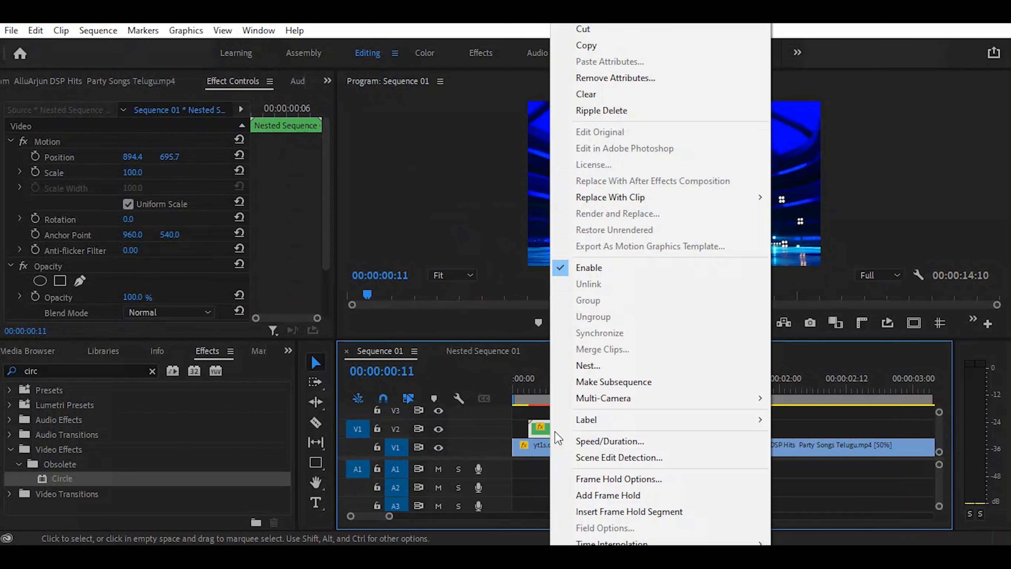
{"action": "left_click", "coordinate": [619, 441]}
{"action": "type", "text": "50"}
{"action": "key", "text": "Return"}
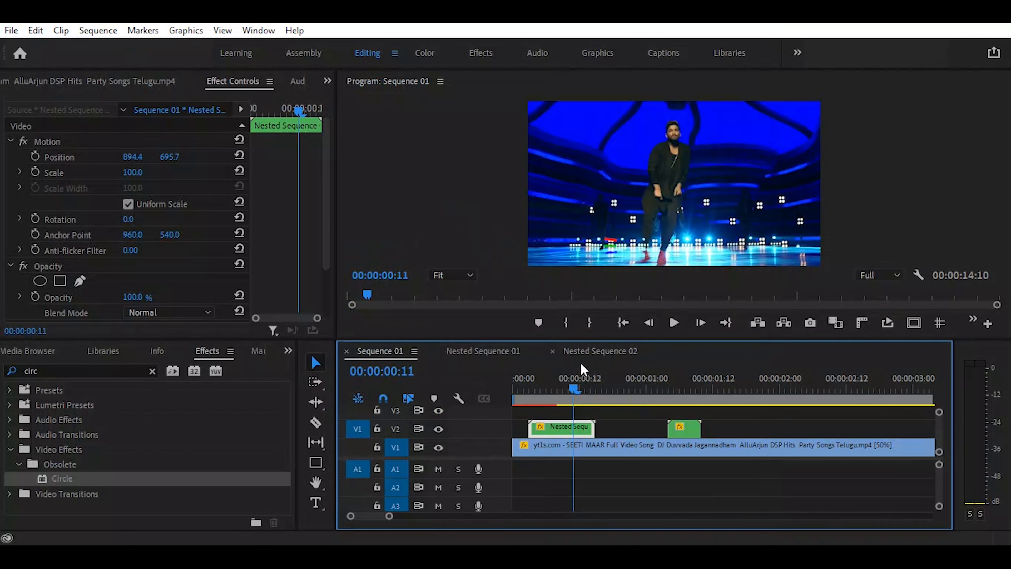
Shift the first nested scribble clip on V2 to start just before 00:00:00:09, and check its timing by scrubbing to 00:00:01:04.
{"action": "left_click_drag", "start_coordinate": [577, 385], "coordinate": [565, 426]}
{"action": "key", "text": "Right"}
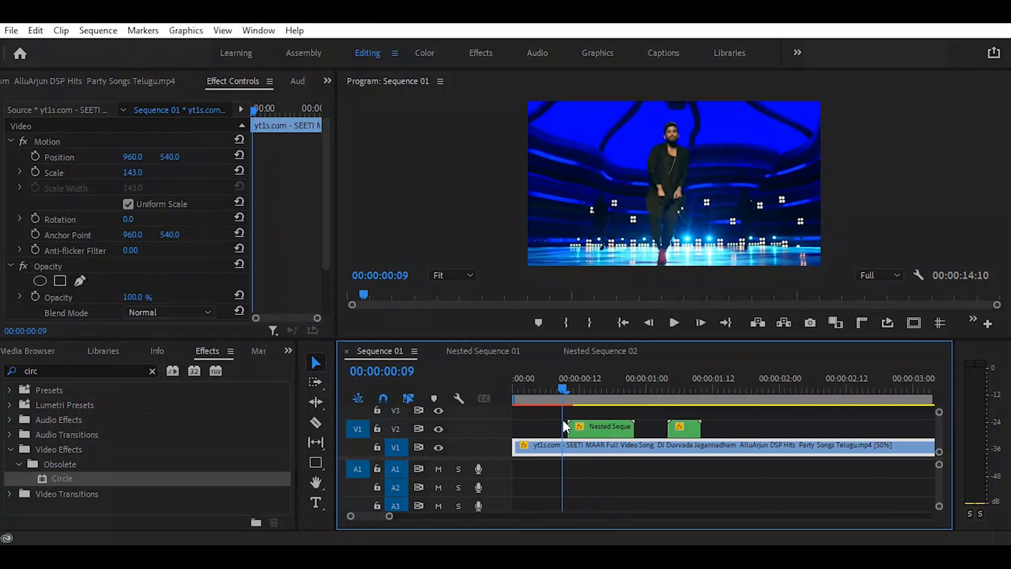
{"action": "left_click", "coordinate": [599, 427]}
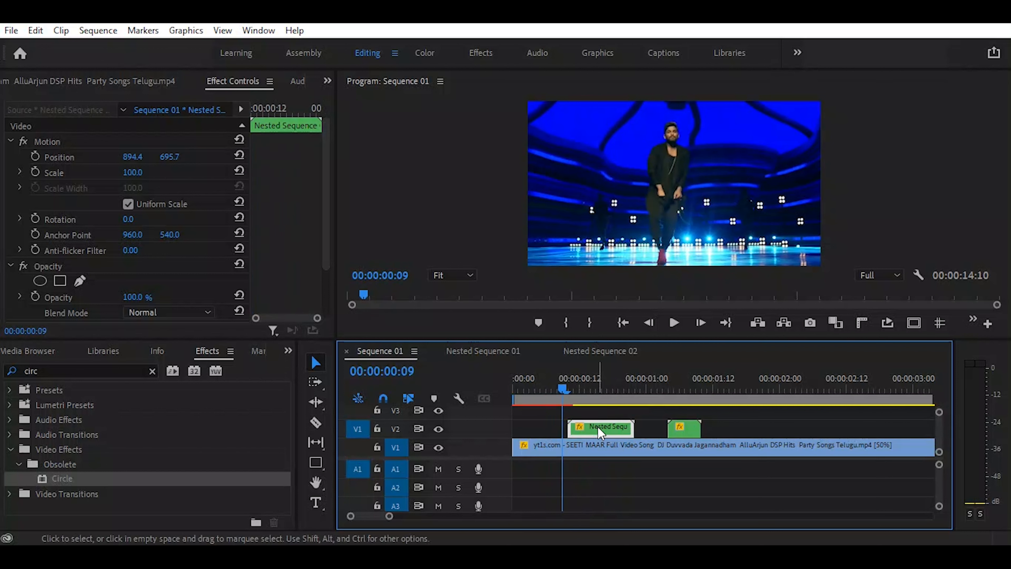
{"action": "left_click_drag", "start_coordinate": [606, 426], "coordinate": [584, 423]}
{"action": "left_click", "coordinate": [541, 380]}
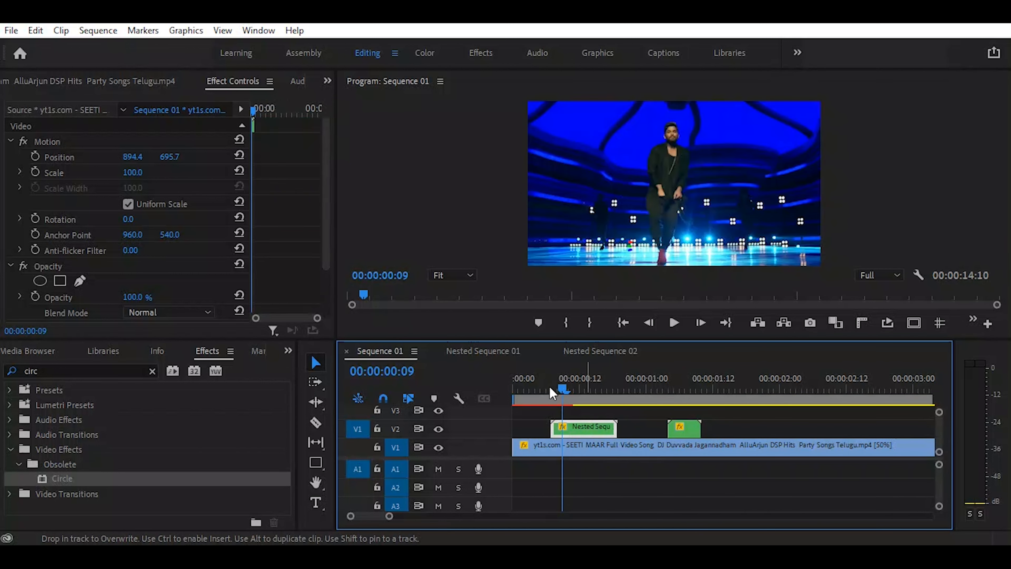
{"action": "left_click_drag", "start_coordinate": [542, 384], "coordinate": [672, 416]}
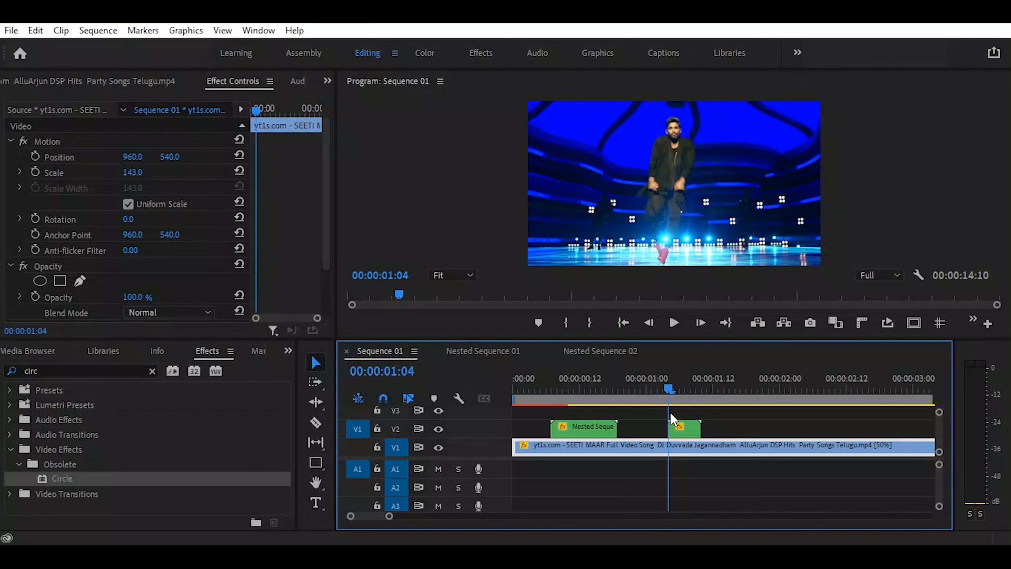
Reposition the second nested scribble clip on V2 beside the dancer's foot at 00:00:01:05, to about 807, 1041.
{"action": "left_click", "coordinate": [685, 428]}
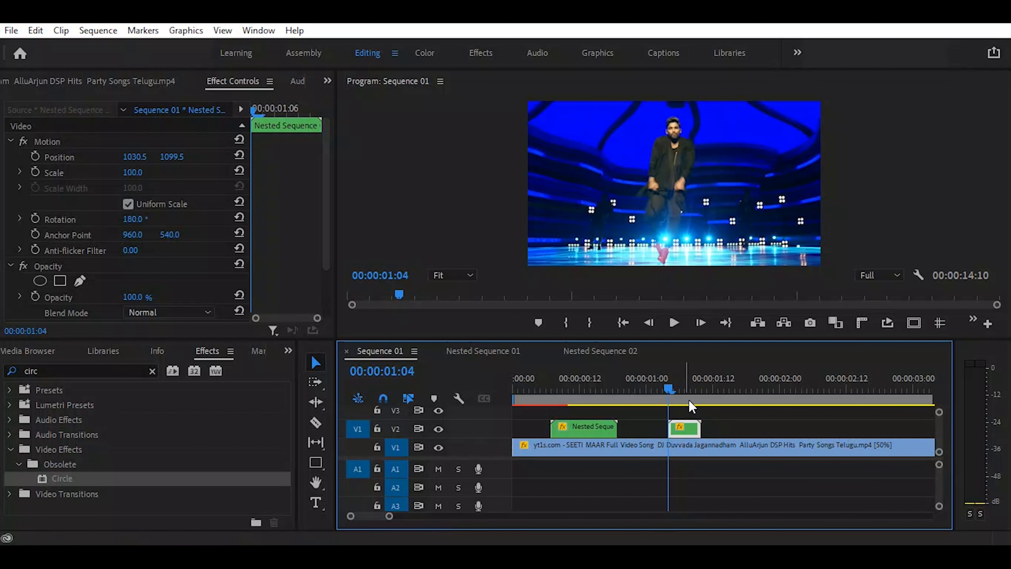
{"action": "left_click", "coordinate": [732, 213]}
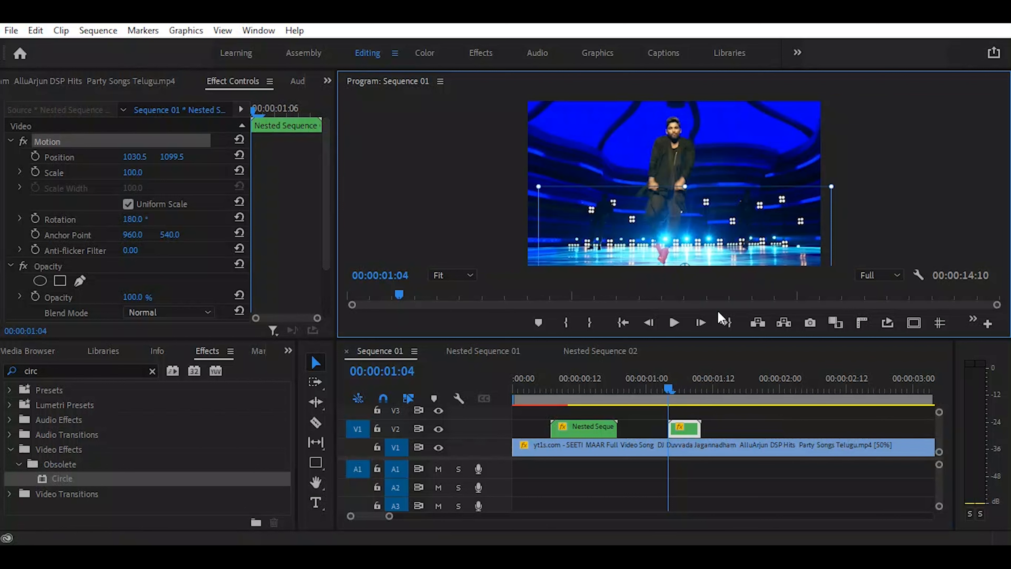
{"action": "left_click", "coordinate": [674, 389]}
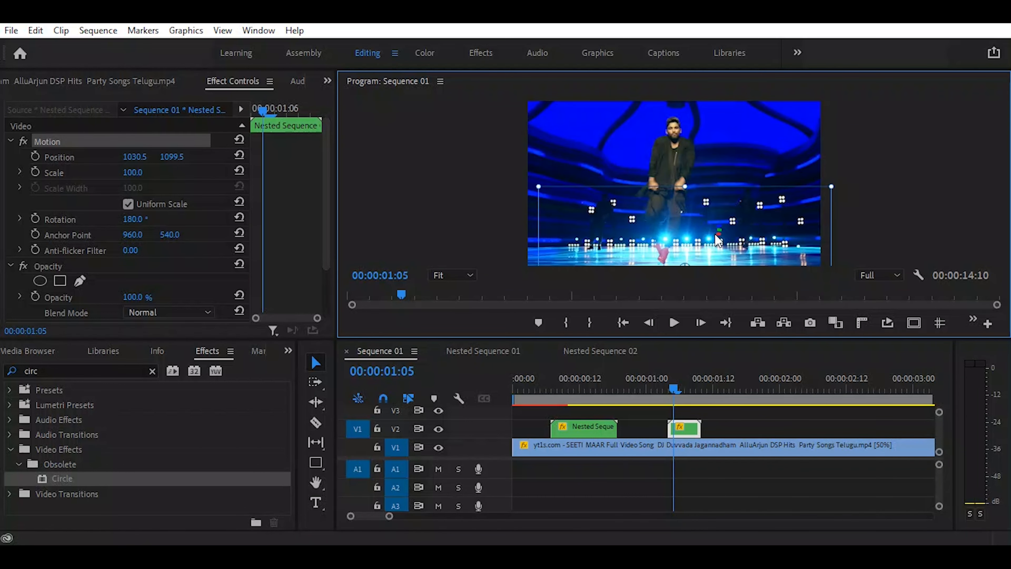
{"action": "left_click_drag", "start_coordinate": [718, 234], "coordinate": [684, 226]}
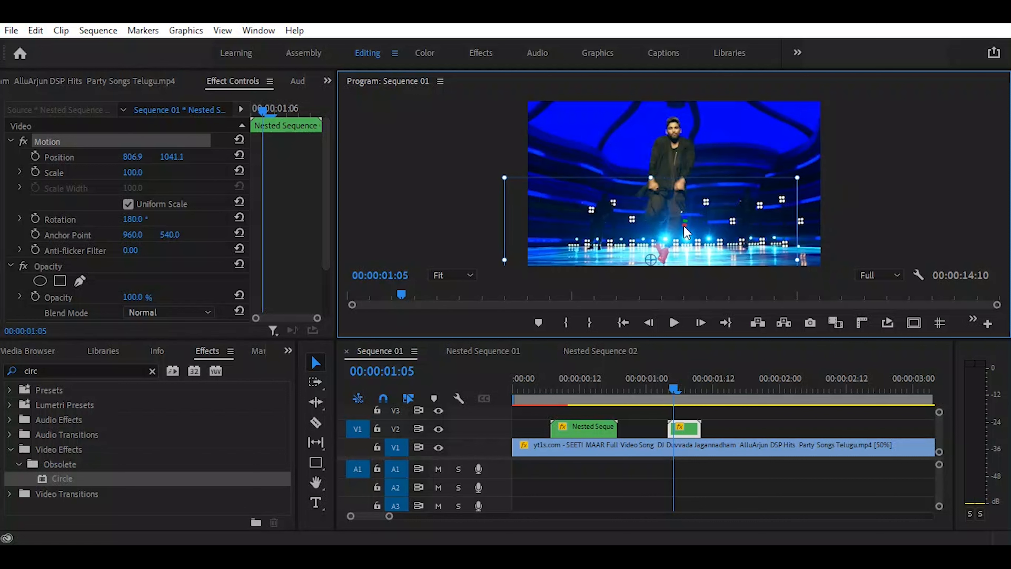
Scrub between 00:00:00:11 and 00:00:01:10 to check both scribble bursts against the dancer's steps, stopping at 00:00:01:01.
{"action": "left_click_drag", "start_coordinate": [672, 383], "coordinate": [580, 418]}
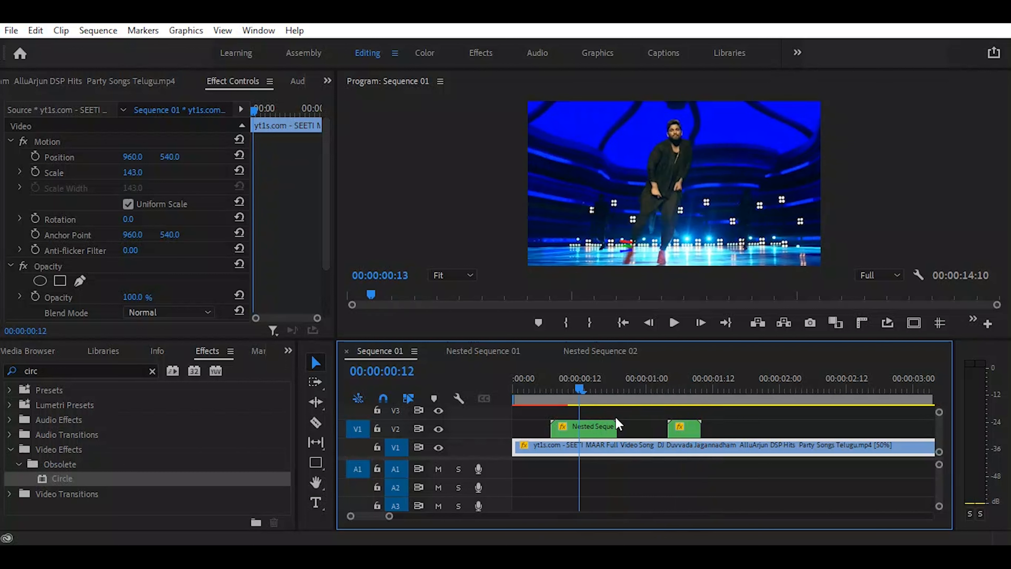
{"action": "mouse_move", "coordinate": [654, 420]}
{"action": "left_mouse_down"}
{"action": "mouse_move", "coordinate": [697, 433]}
{"action": "mouse_move", "coordinate": [625, 423]}
{"action": "mouse_move", "coordinate": [697, 433]}
{"action": "mouse_move", "coordinate": [667, 430]}
{"action": "left_mouse_up"}
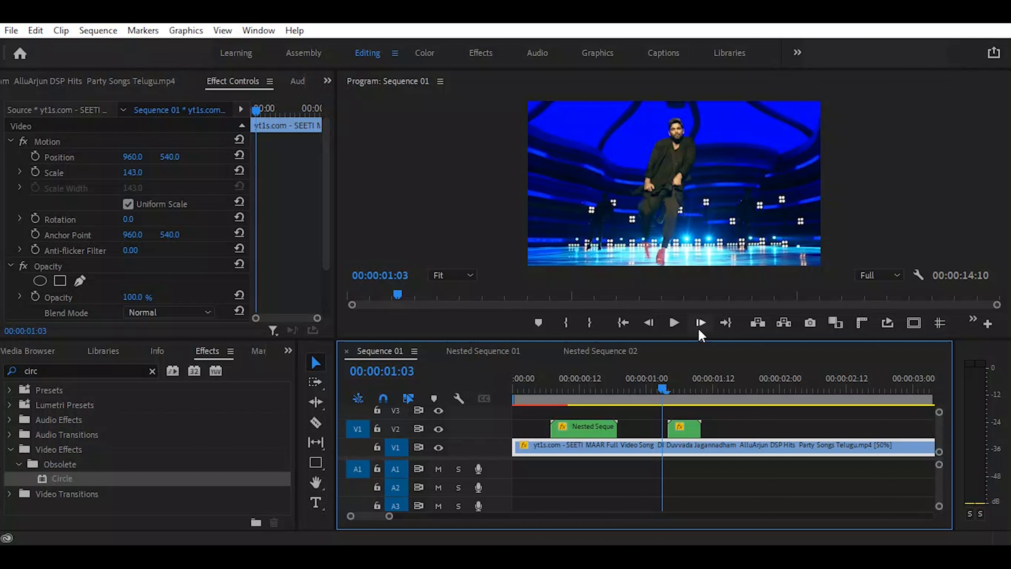
{"action": "left_click", "coordinate": [681, 392]}
{"action": "left_click_drag", "start_coordinate": [685, 398], "coordinate": [702, 396]}
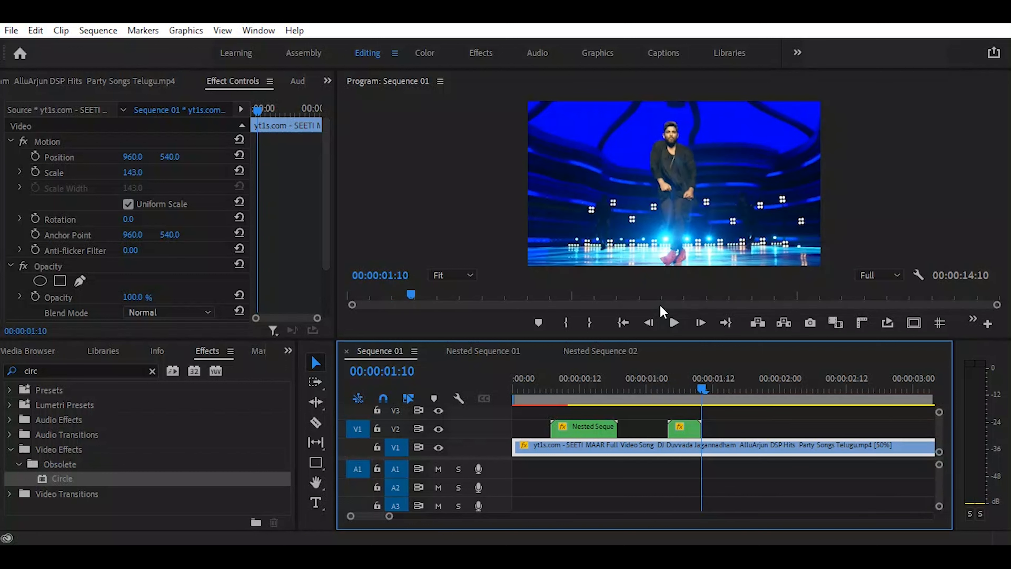
{"action": "left_click_drag", "start_coordinate": [637, 392], "coordinate": [572, 392]}
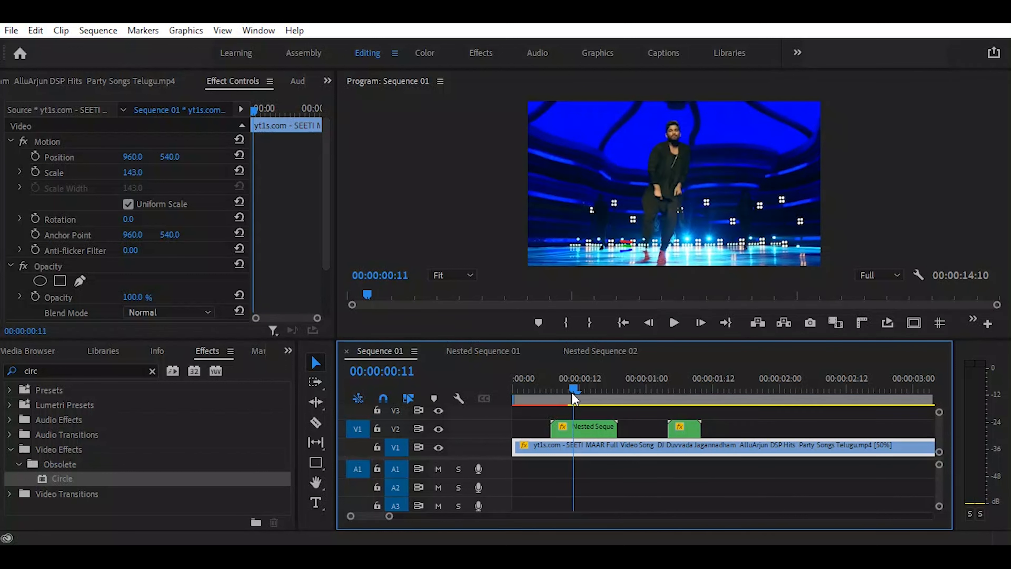
{"action": "left_click_drag", "start_coordinate": [572, 392], "coordinate": [653, 404]}
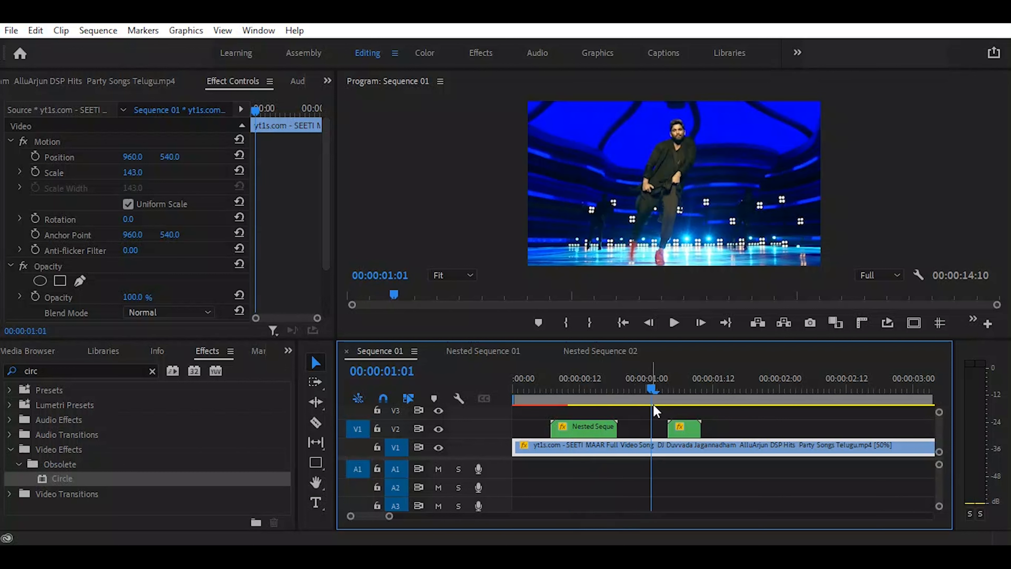